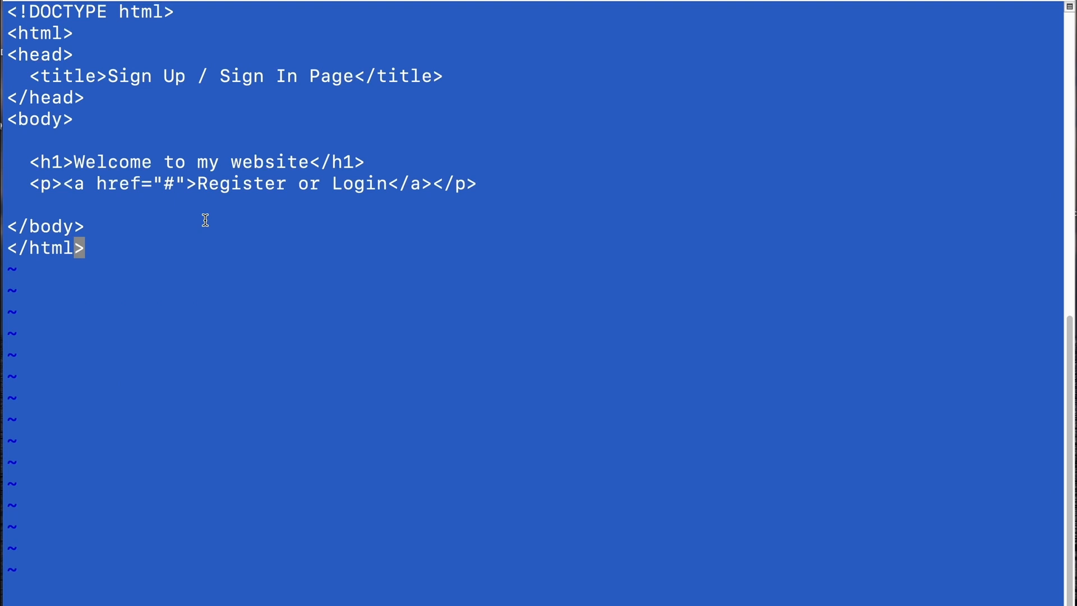
Save the sign-up / sign-in page index.html and exit the vi editor
{"action": "type", "text": ":wq"}
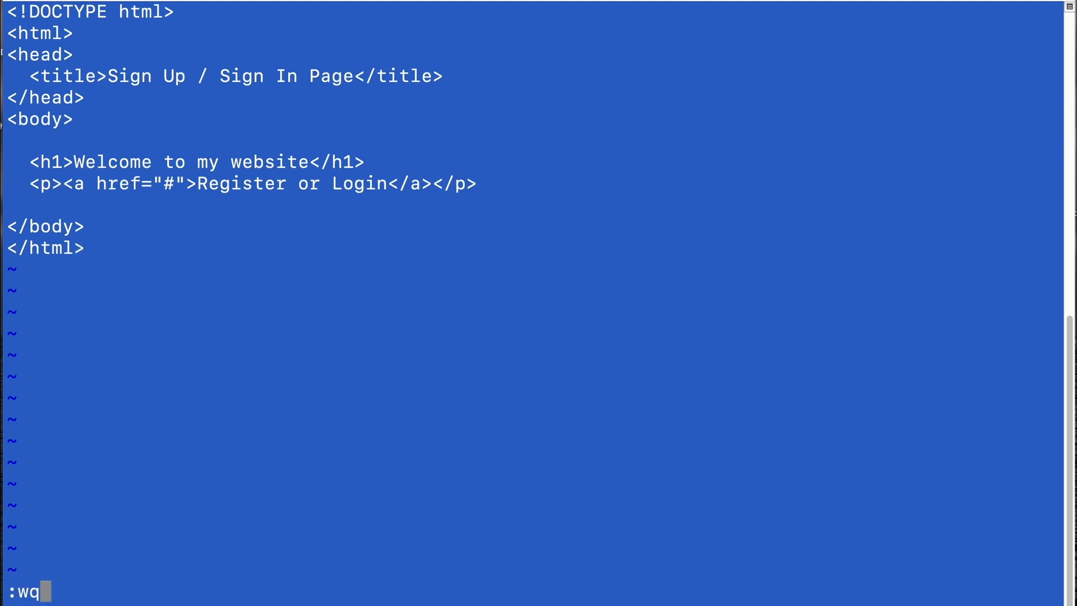
{"action": "key", "text": "Return"}
{"action": "key", "text": "Return"}
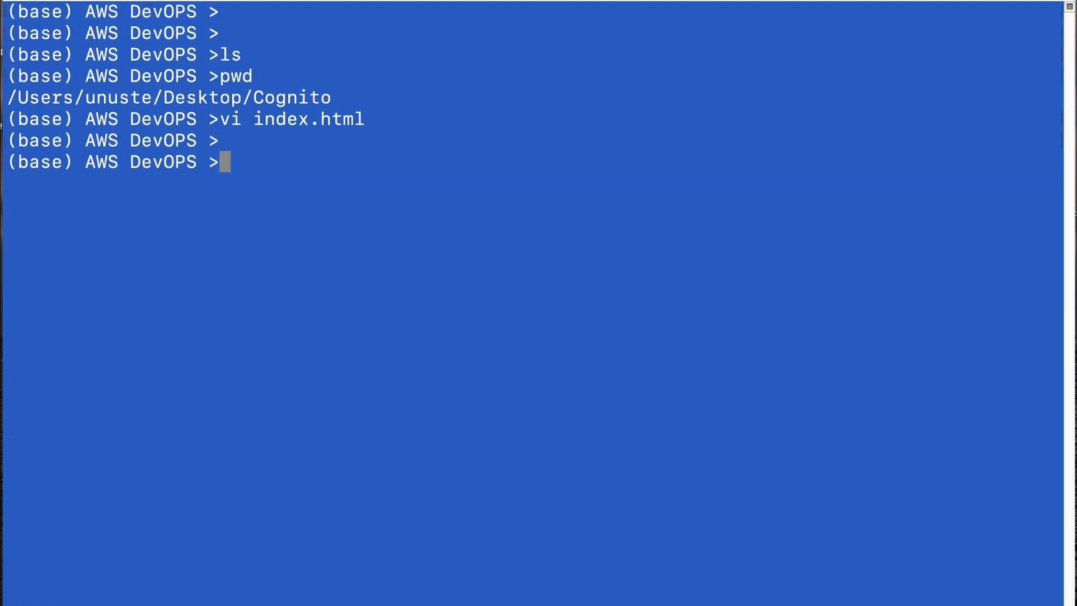
Create after_login.html in vi with the copied registration form code, then save and exit
{"action": "type", "text": "vi after"}
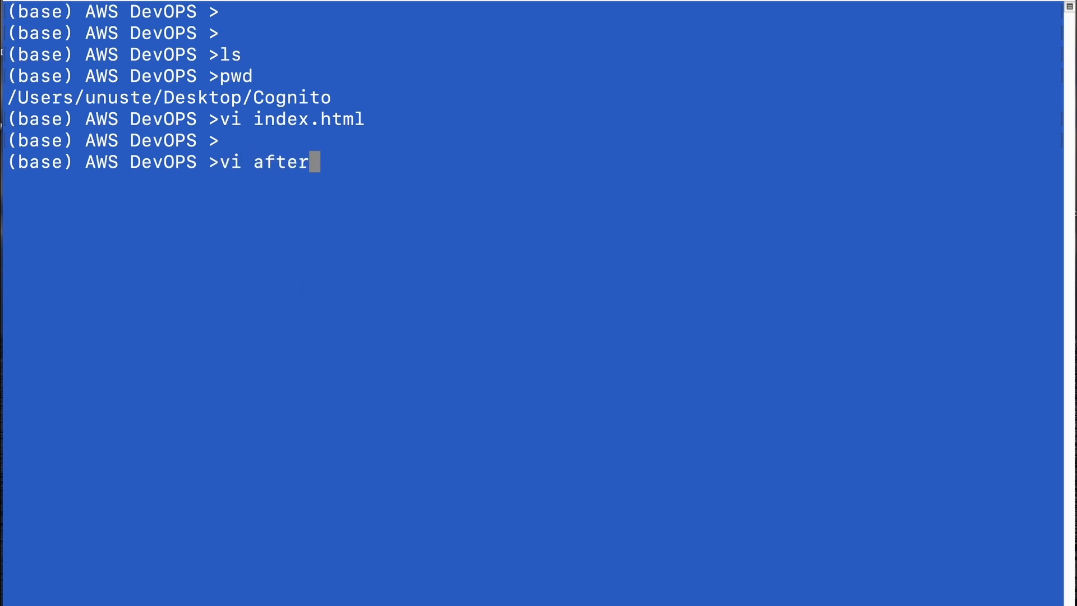
{"action": "type", "text": "_login.html"}
{"action": "key", "text": "Return"}
{"action": "key", "text": "i"}
{"action": "key", "text": "super+v"}
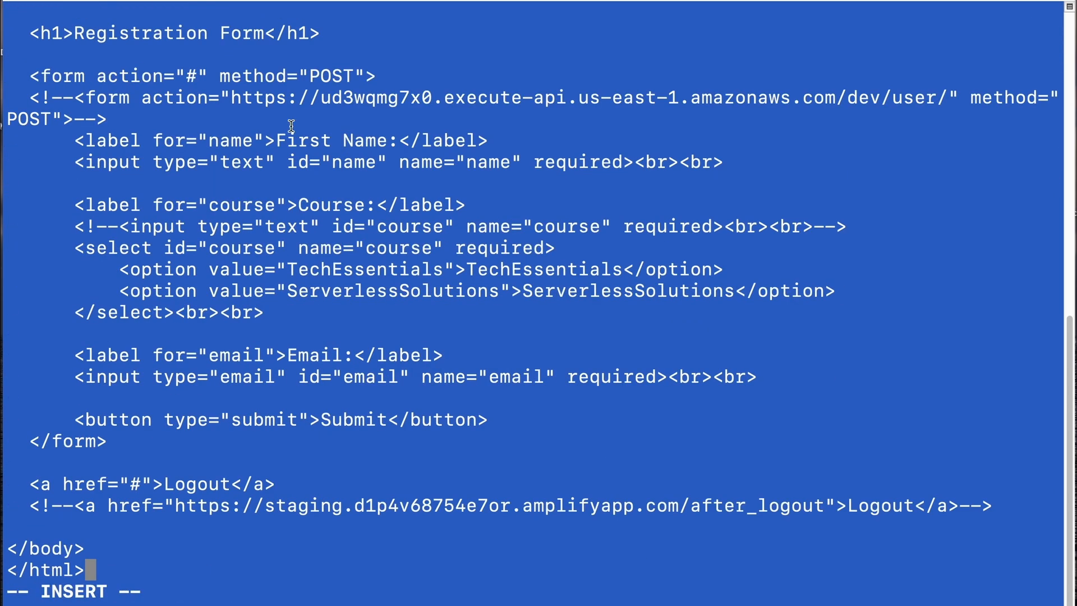
{"action": "key", "text": "Escape"}
{"action": "type", "text": ":wq"}
{"action": "key", "text": "Return"}
Create after_logout.html in vi with the copied logged-out page code, then save and exit
{"action": "type", "text": "vi afe"}
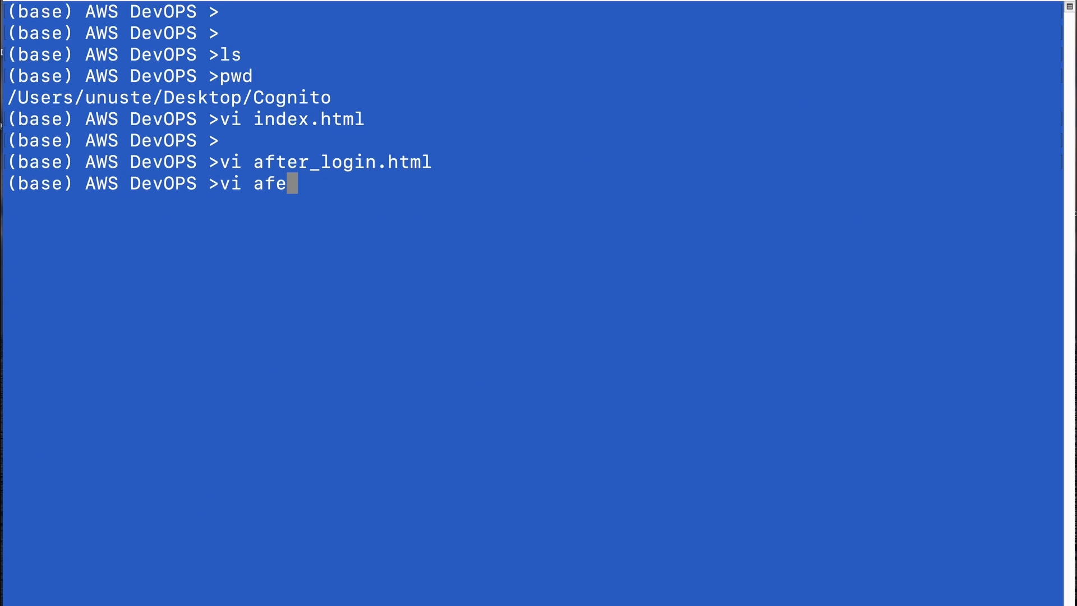
{"action": "key", "text": "BackSpace"}
{"action": "type", "text": "ter_log"}
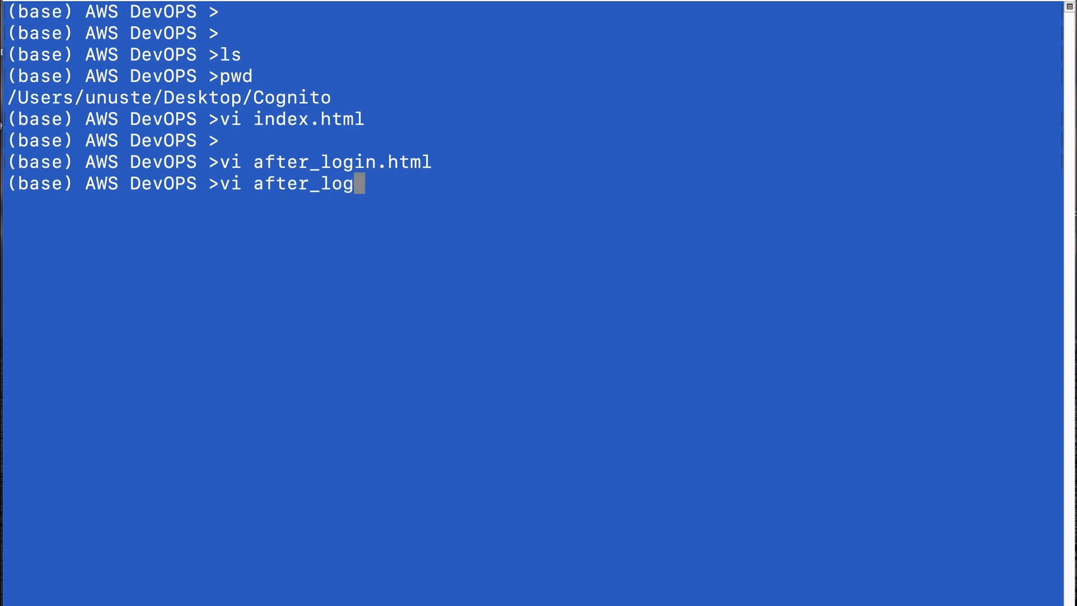
{"action": "type", "text": "out.html"}
{"action": "key", "text": "Return"}
{"action": "key", "text": "i"}
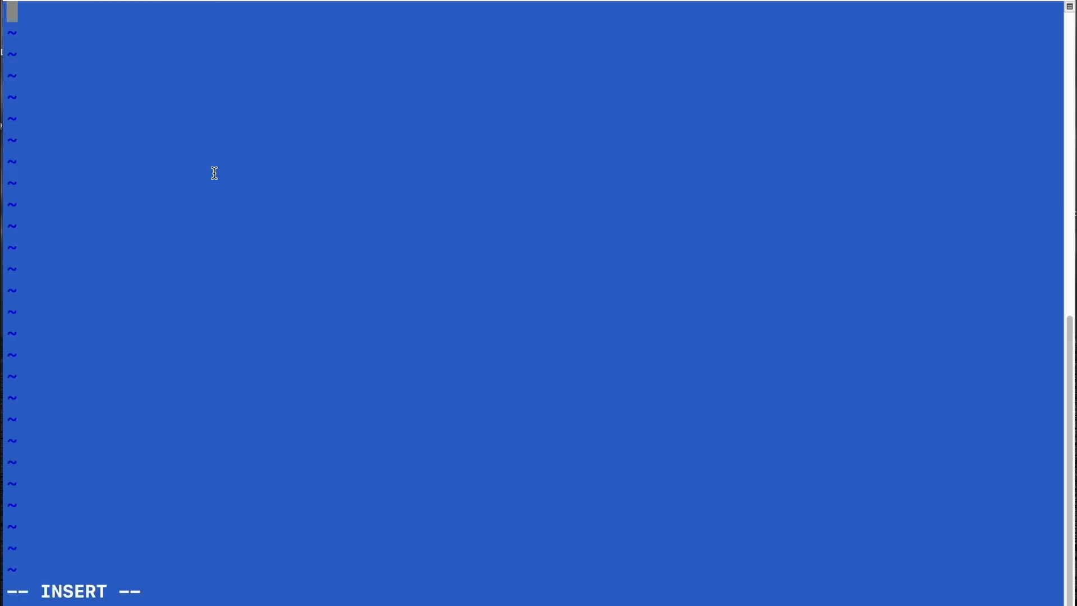
{"action": "type", "text": "<!DOCTYPE html> <html> <head>   <title>Logged Out Page</title> </head> <body>    <h2>You are logged out!!!</h2>   <p><a href=\"#\">Log back in</a></p>  </body> </html>"}
{"action": "key", "text": "Escape"}
{"action": "type", "text": ":wq"}
{"action": "key", "text": "Return"}
Zip after_logout.html, after_login.html and index.html into index.zip, listing the folder's files before and after
{"action": "type", "text": "ls"}
{"action": "key", "text": "Return"}
{"action": "key", "text": "Return"}
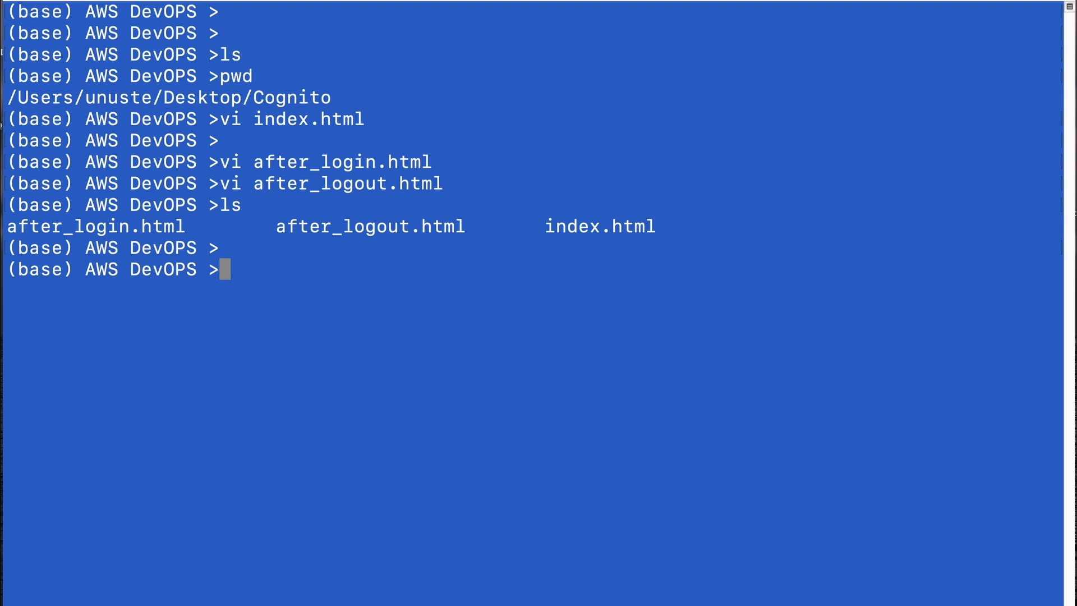
{"action": "key", "text": "super+Tab"}
{"action": "left_click", "coordinate": [422, 142]}
{"action": "right_click", "coordinate": [458, 139]}
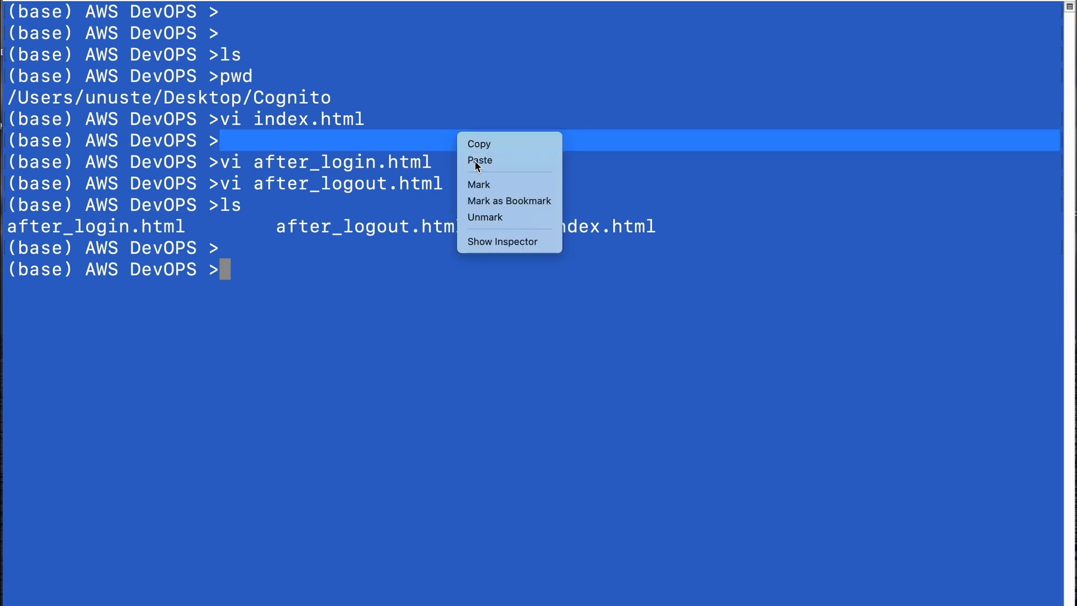
{"action": "left_click", "coordinate": [474, 160]}
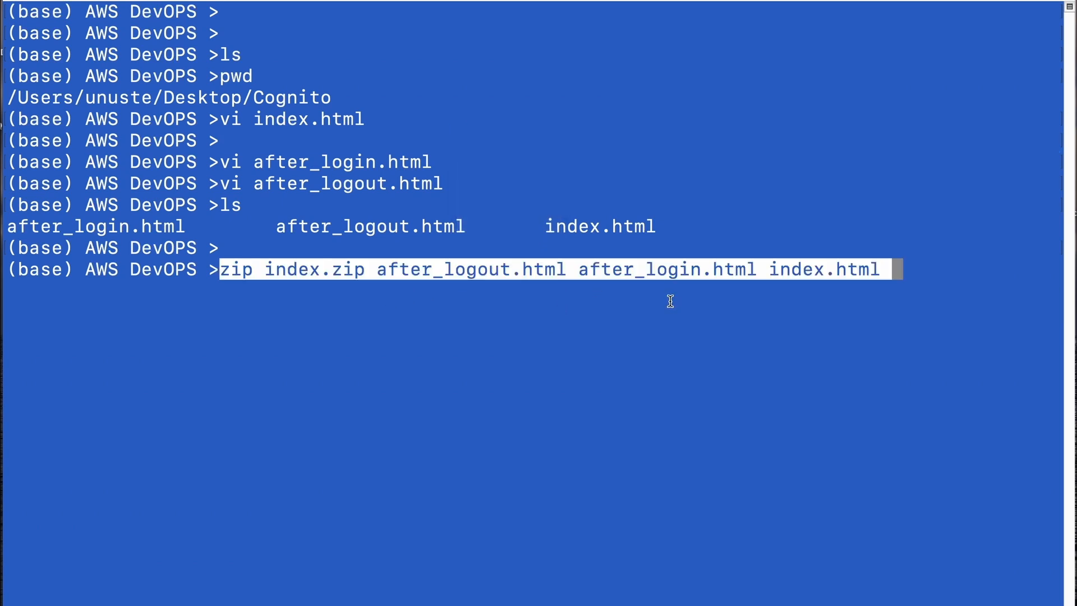
{"action": "key", "text": "Return"}
{"action": "type", "text": "ls"}
{"action": "key", "text": "Return"}
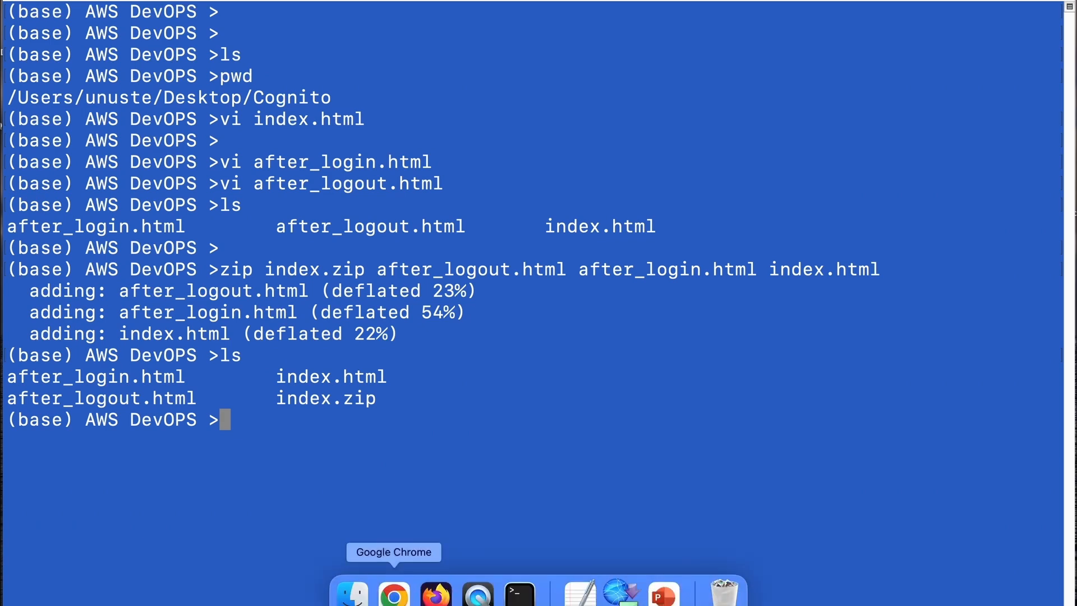
Switch to AWS Amplify in Firefox and start deploying a new app with the Deploy without Git method
{"action": "left_click", "coordinate": [435, 590]}
{"action": "scroll", "coordinate": [330, 380], "scroll_direction": "down", "scroll_amount": 2}
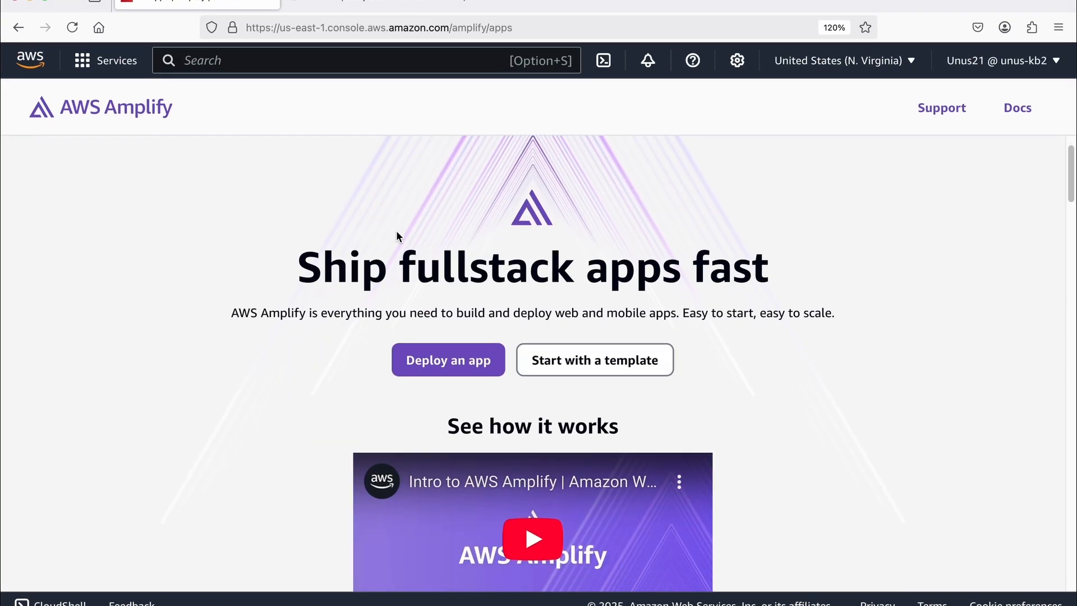
{"action": "left_click", "coordinate": [447, 360]}
{"action": "scroll", "coordinate": [409, 336], "scroll_direction": "down", "scroll_amount": 2}
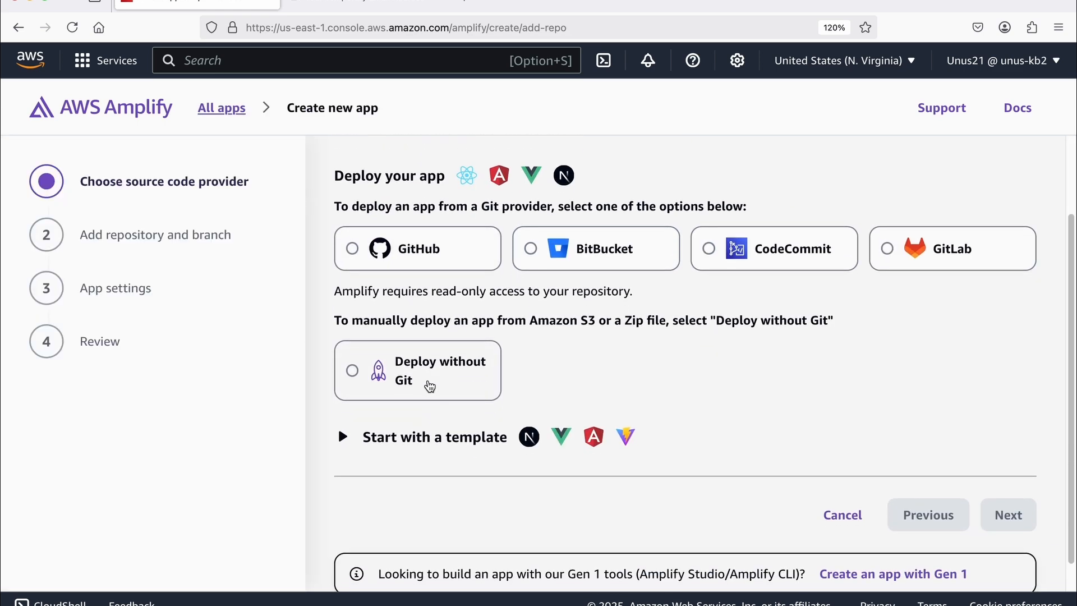
{"action": "left_click", "coordinate": [427, 376]}
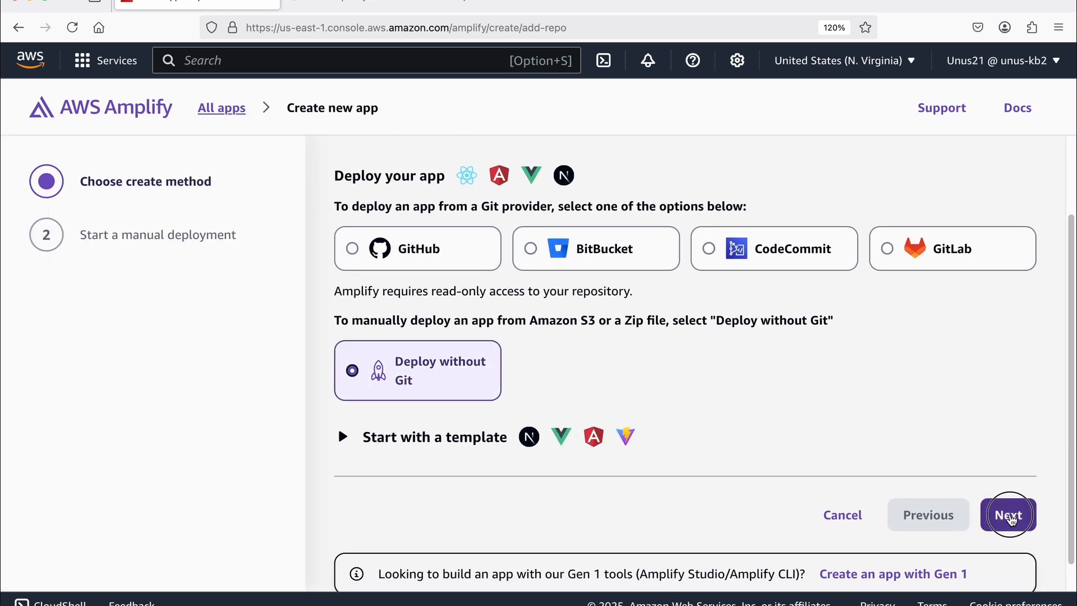
{"action": "left_click", "coordinate": [1005, 512]}
Name the Amplify app UserRegn and set its branch name to dev
{"action": "double_click", "coordinate": [427, 314]}
{"action": "type", "text": "UserRegn"}
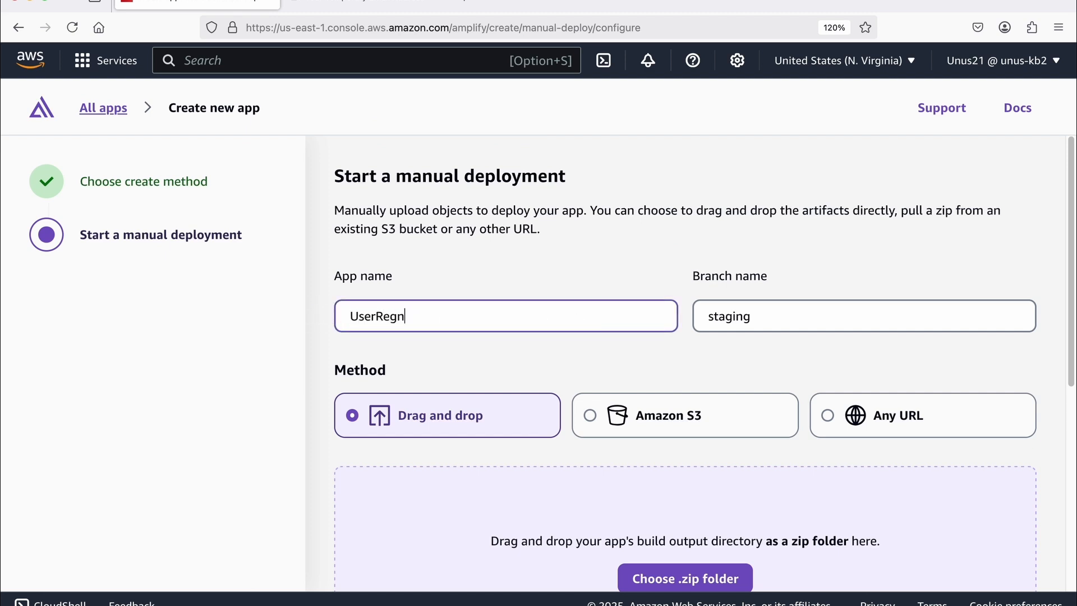
{"action": "key", "text": "Tab"}
{"action": "type", "text": "dev"}
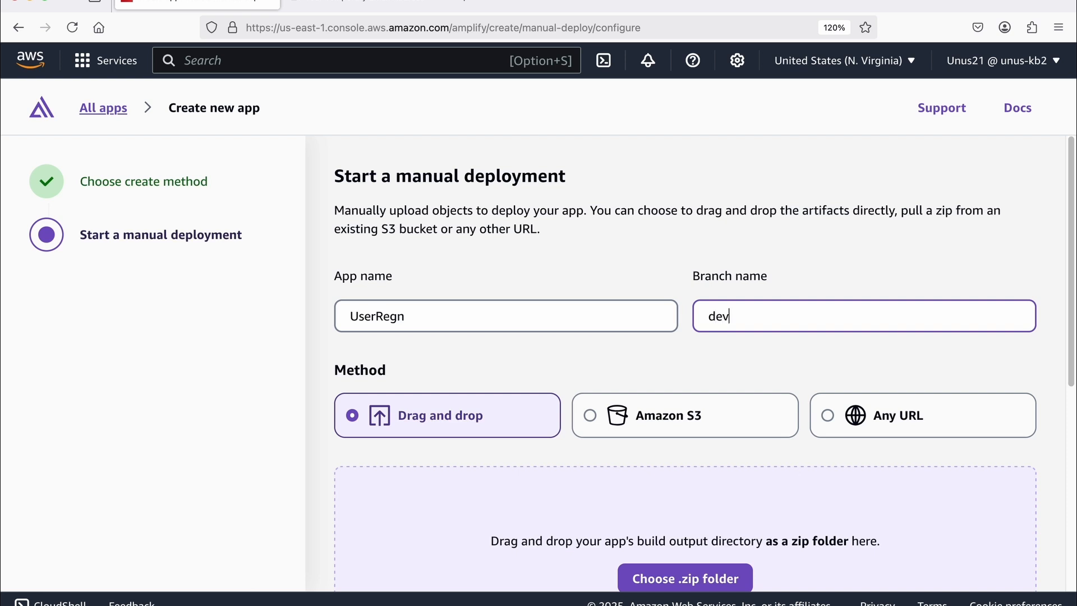
Choose index.zip from the Cognito folder on the Desktop and deploy the app
{"action": "scroll", "coordinate": [688, 473], "scroll_direction": "down", "scroll_amount": 3}
{"action": "left_click", "coordinate": [687, 472]}
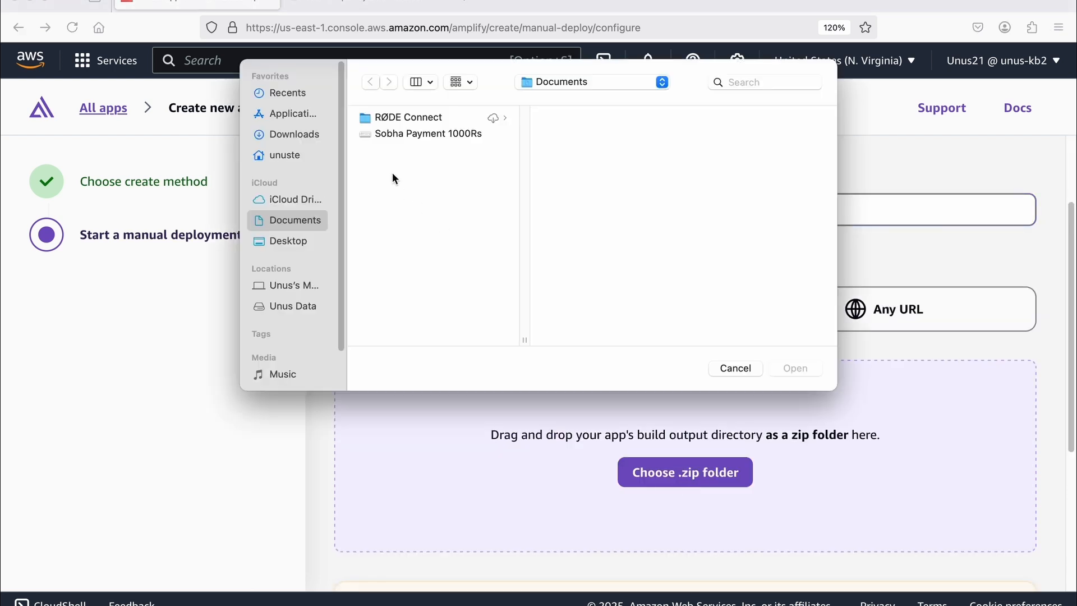
{"action": "left_click", "coordinate": [295, 239]}
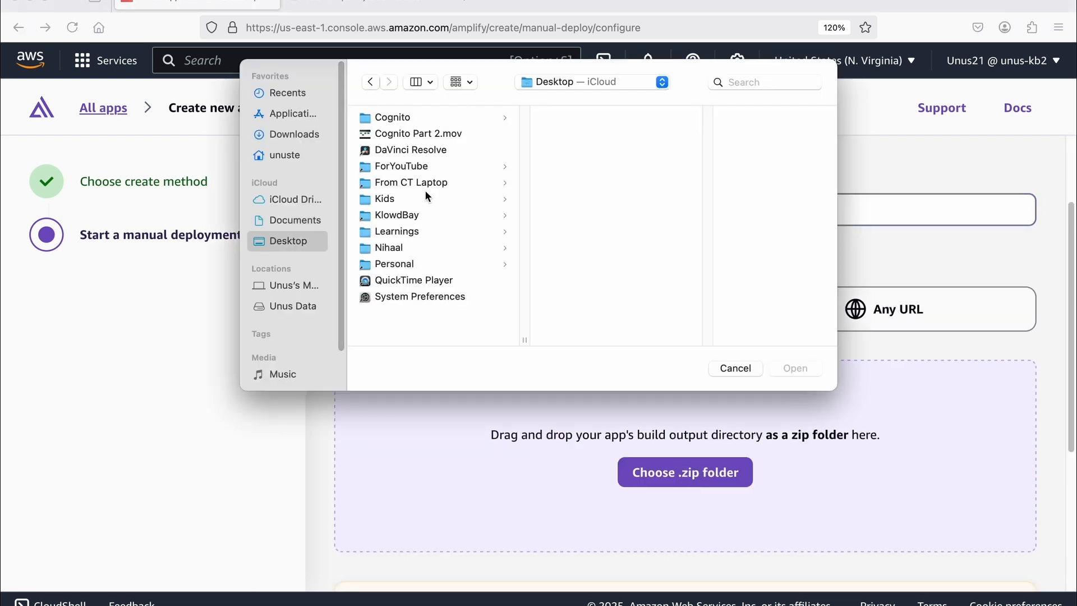
{"action": "left_click", "coordinate": [393, 116]}
{"action": "left_click", "coordinate": [594, 166]}
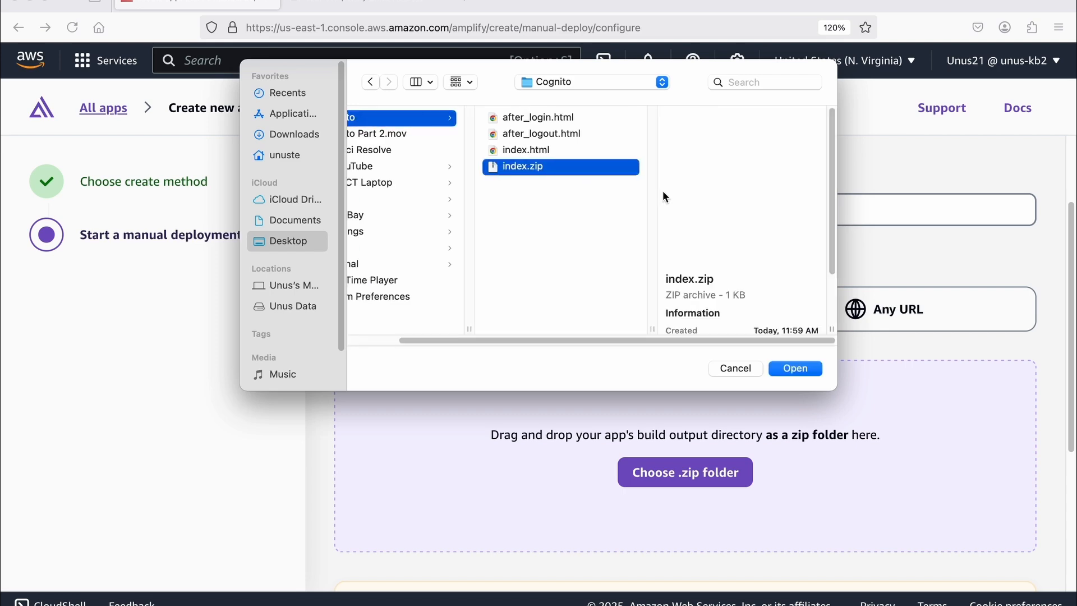
{"action": "left_click", "coordinate": [795, 368]}
{"action": "scroll", "coordinate": [869, 454], "scroll_direction": "down", "scroll_amount": 2}
{"action": "left_click", "coordinate": [966, 536]}
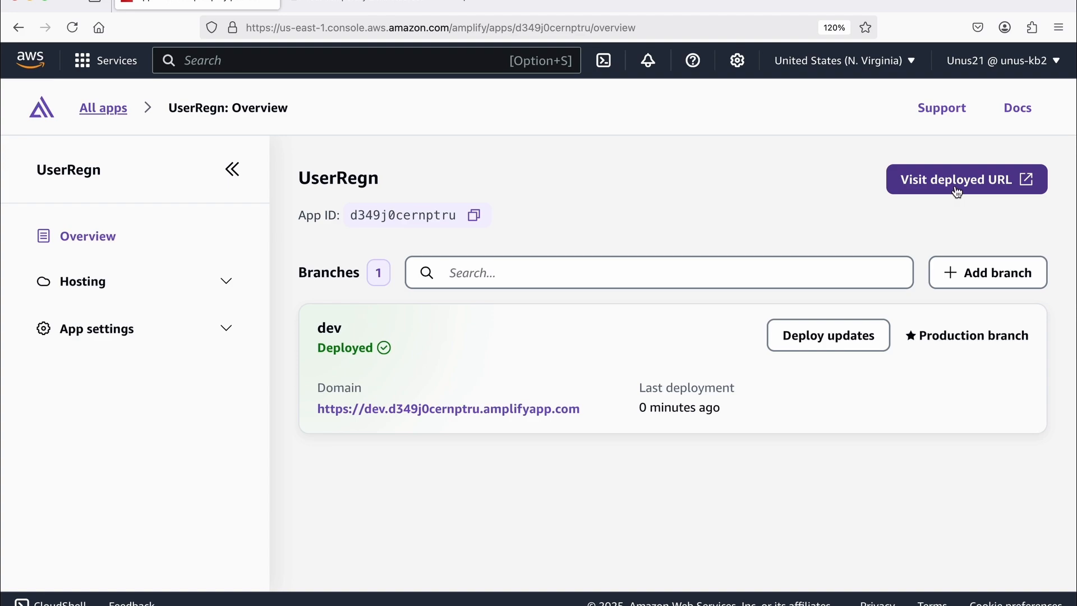
Visit the deployed site and check its home page and the page at the /after_logout path
{"action": "left_click", "coordinate": [957, 192]}
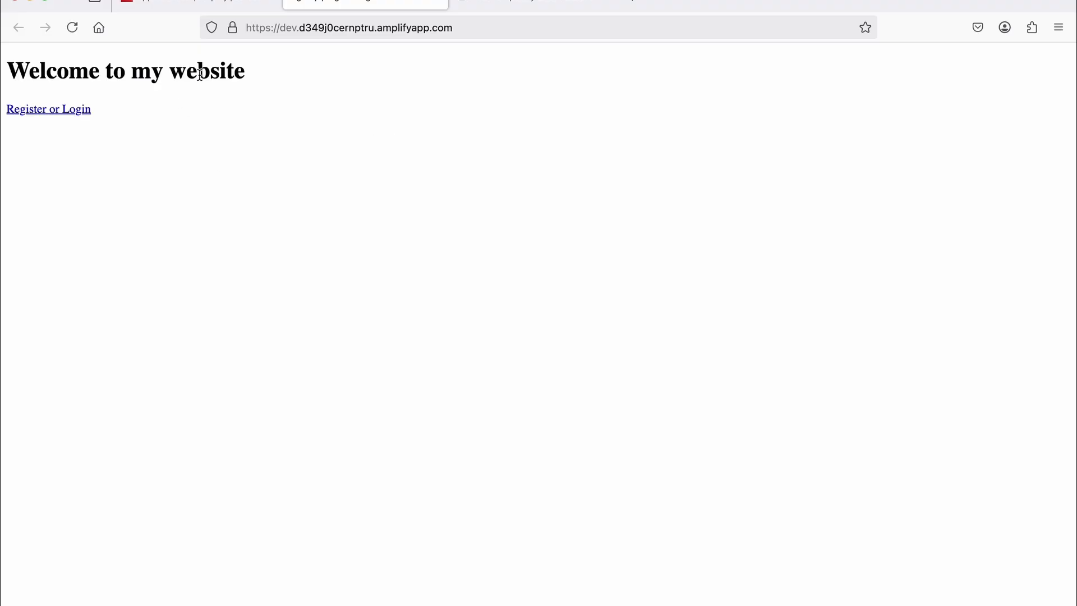
{"action": "left_click", "coordinate": [63, 115]}
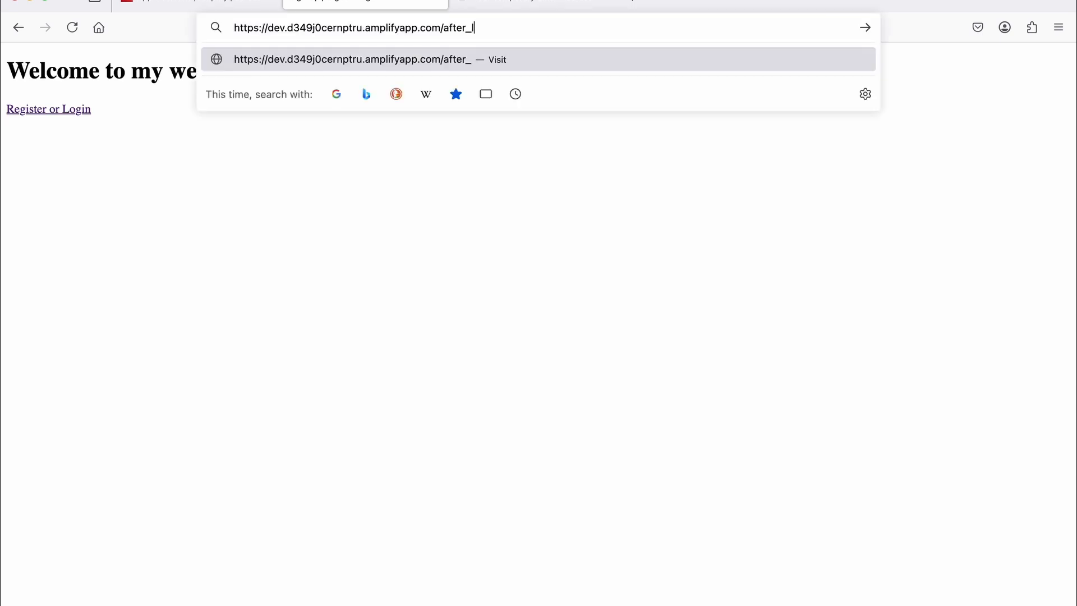
{"action": "type", "text": "ogin"}
{"action": "key", "text": "Return"}
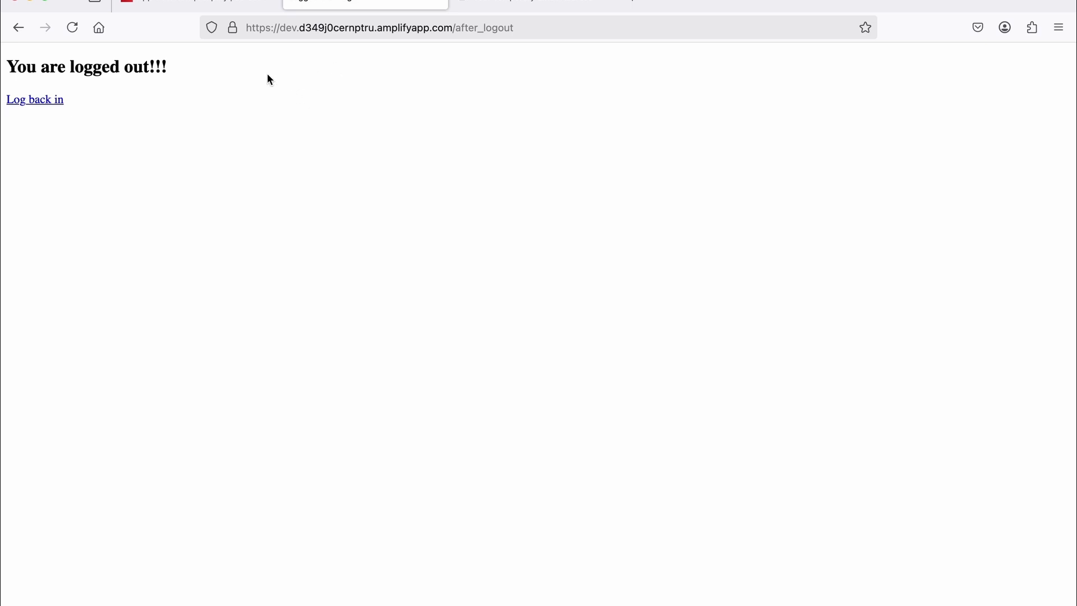
Return to the AWS console, search for cognito and open the Cognito service in a new browser tab
{"action": "left_click", "coordinate": [227, 4]}
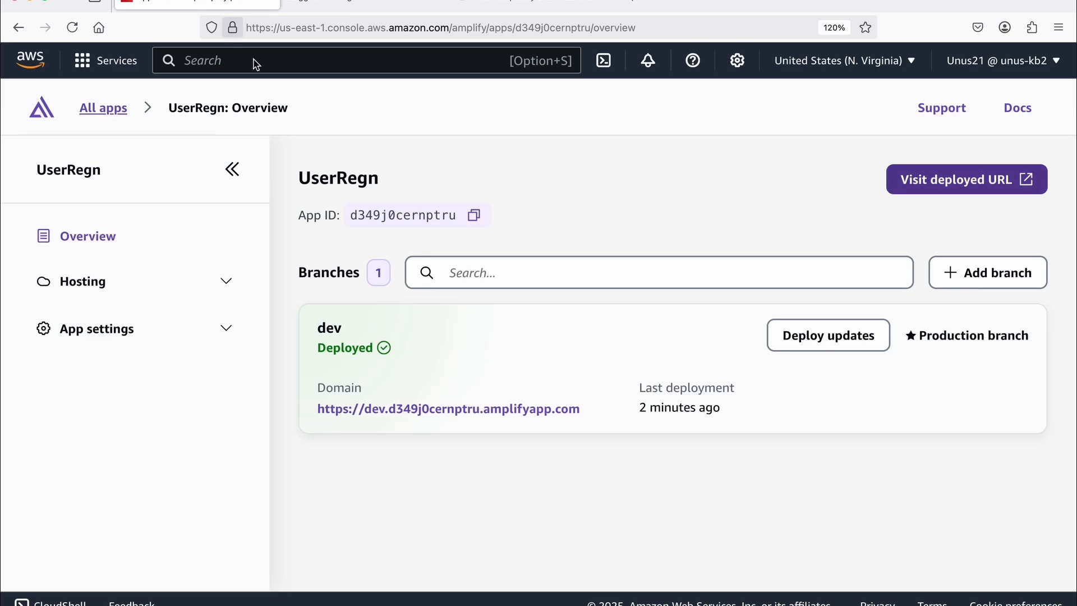
{"action": "left_click", "coordinate": [254, 62]}
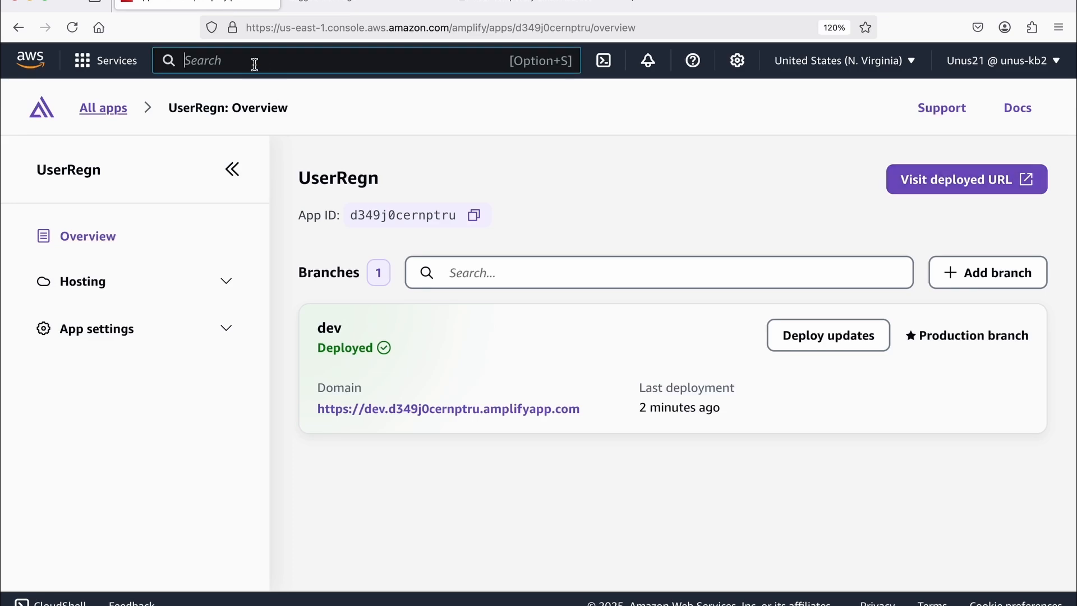
{"action": "type", "text": "cognito"}
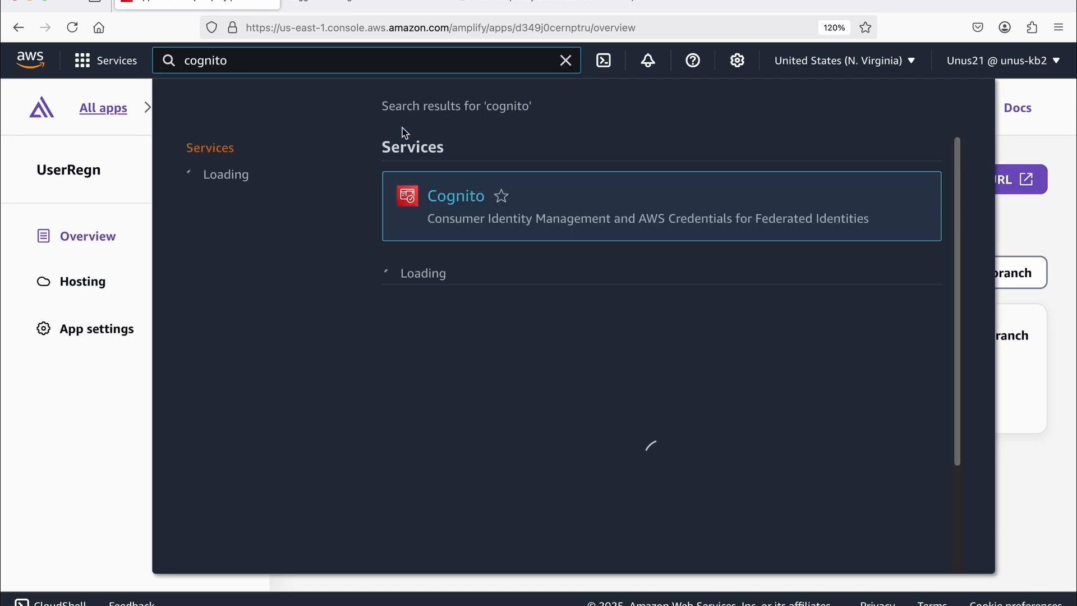
{"action": "right_click", "coordinate": [463, 195]}
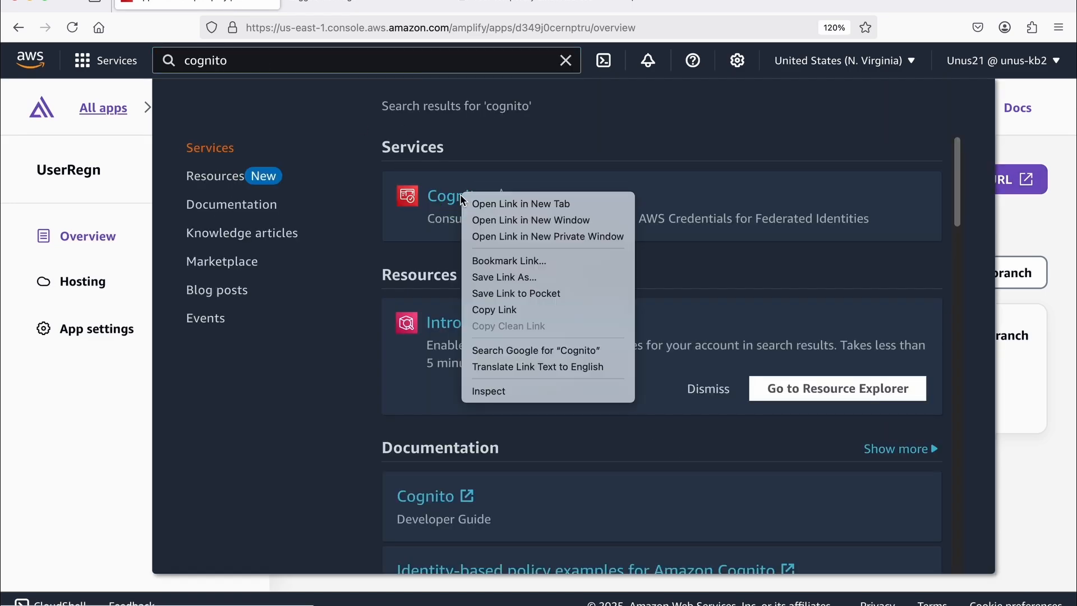
{"action": "left_click", "coordinate": [525, 203]}
{"action": "key", "text": "ctrl+Tab"}
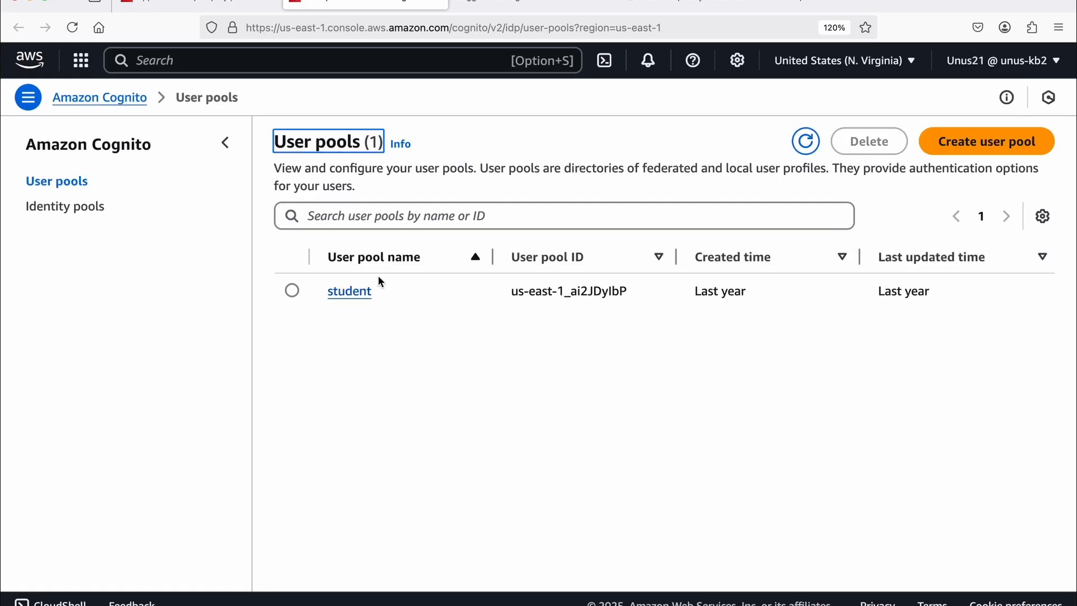
Start a new Cognito user pool for a single-page application (SPA) named UserRegn
{"action": "left_click", "coordinate": [982, 153]}
{"action": "scroll", "coordinate": [294, 282], "scroll_direction": "down", "scroll_amount": 3}
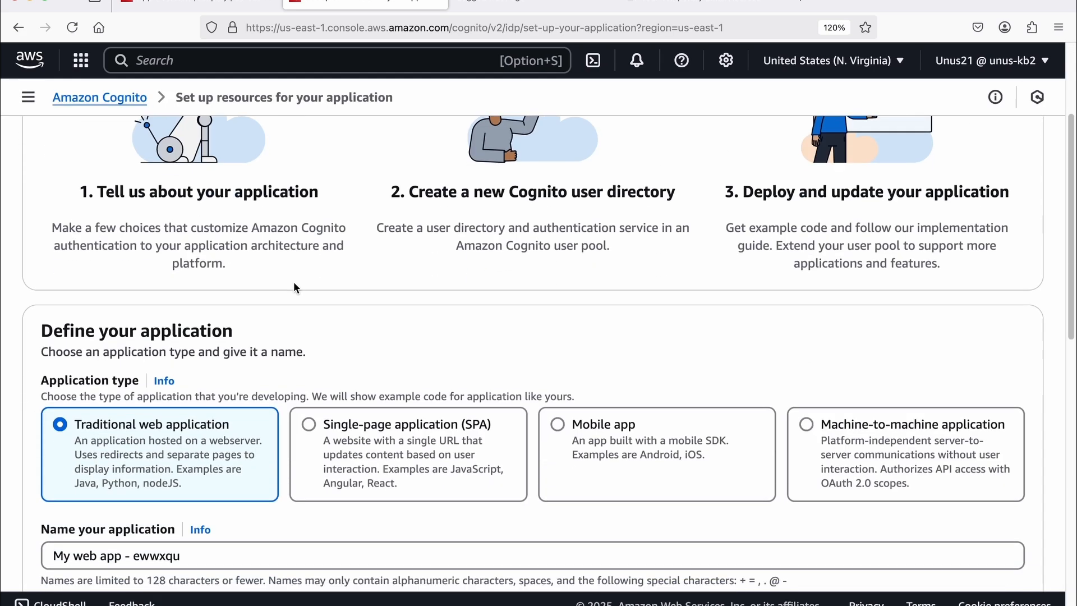
{"action": "left_click", "coordinate": [395, 397]}
{"action": "scroll", "coordinate": [394, 389], "scroll_direction": "down", "scroll_amount": 3}
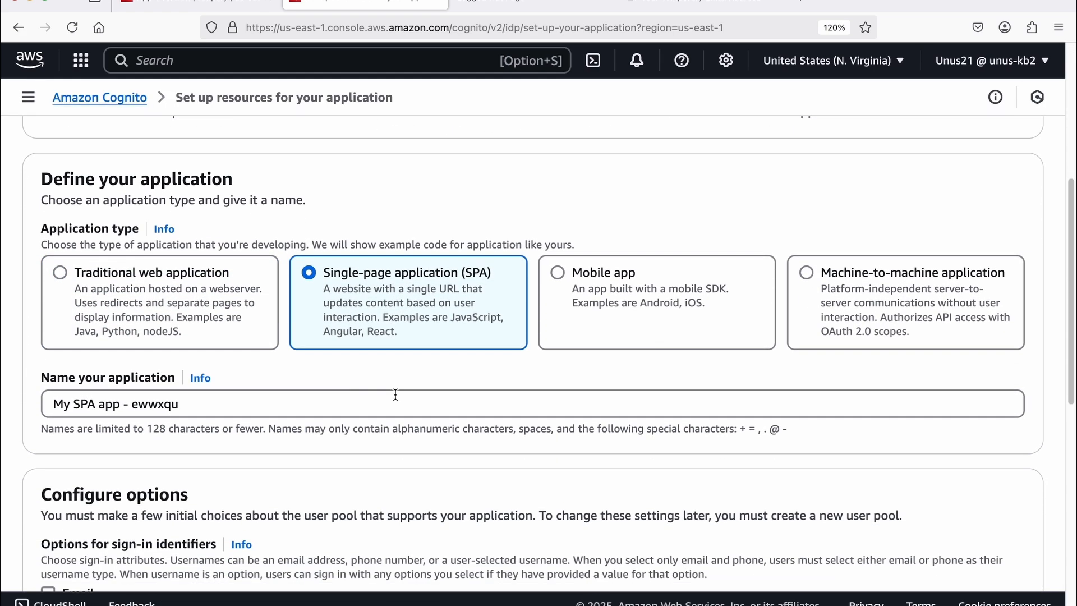
{"action": "left_click_drag", "start_coordinate": [179, 346], "coordinate": [9, 346]}
{"action": "type", "text": "U"}
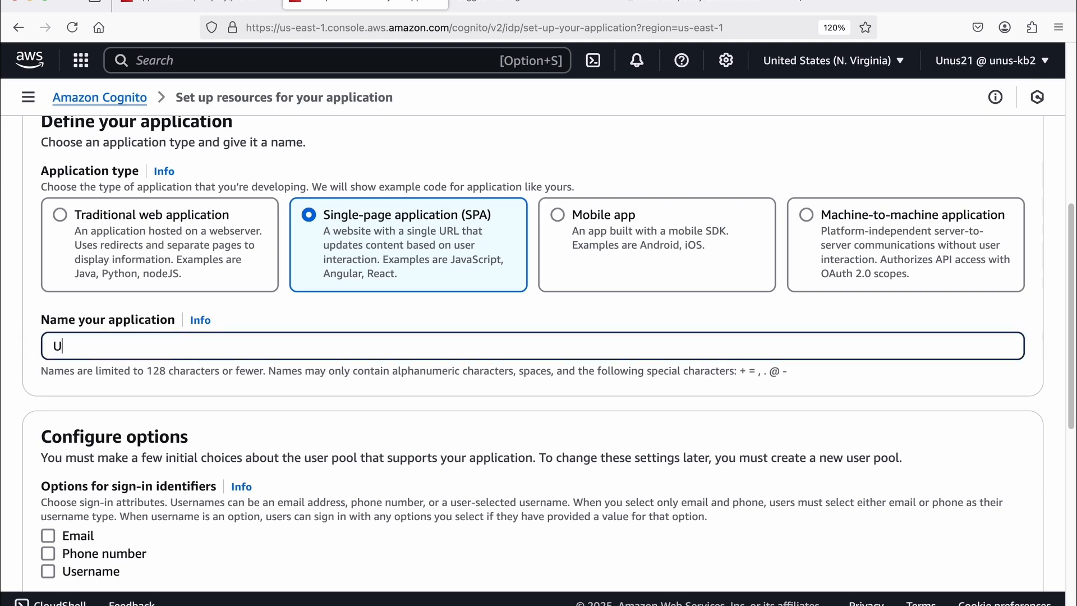
{"action": "type", "text": "serRegn"}
Set Email as the sign-in identifier and require the email and name attributes for sign-up
{"action": "scroll", "coordinate": [324, 385], "scroll_direction": "down", "scroll_amount": 4}
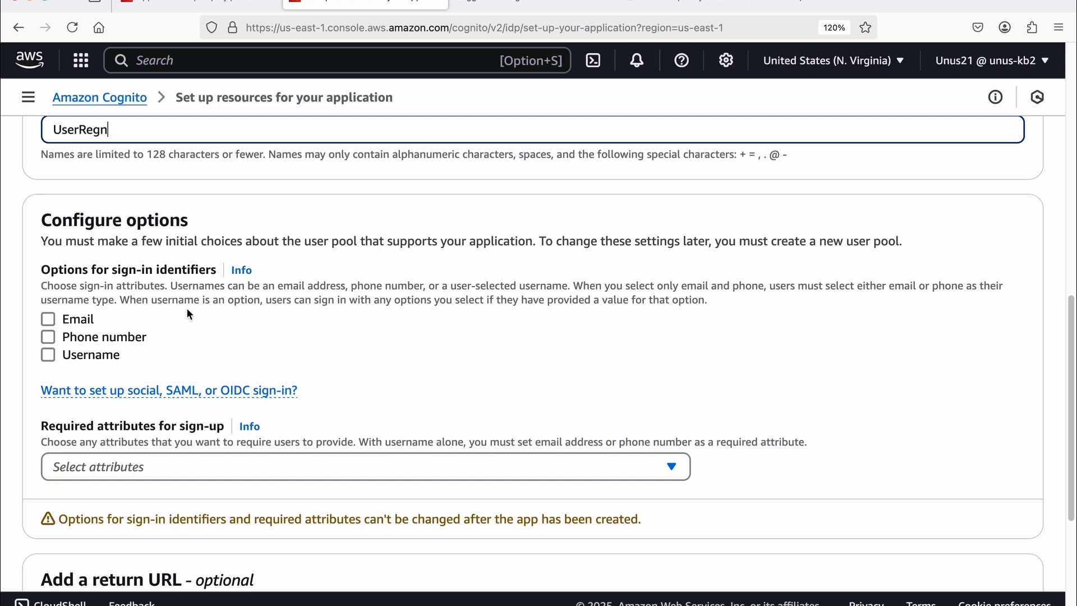
{"action": "left_click", "coordinate": [73, 324]}
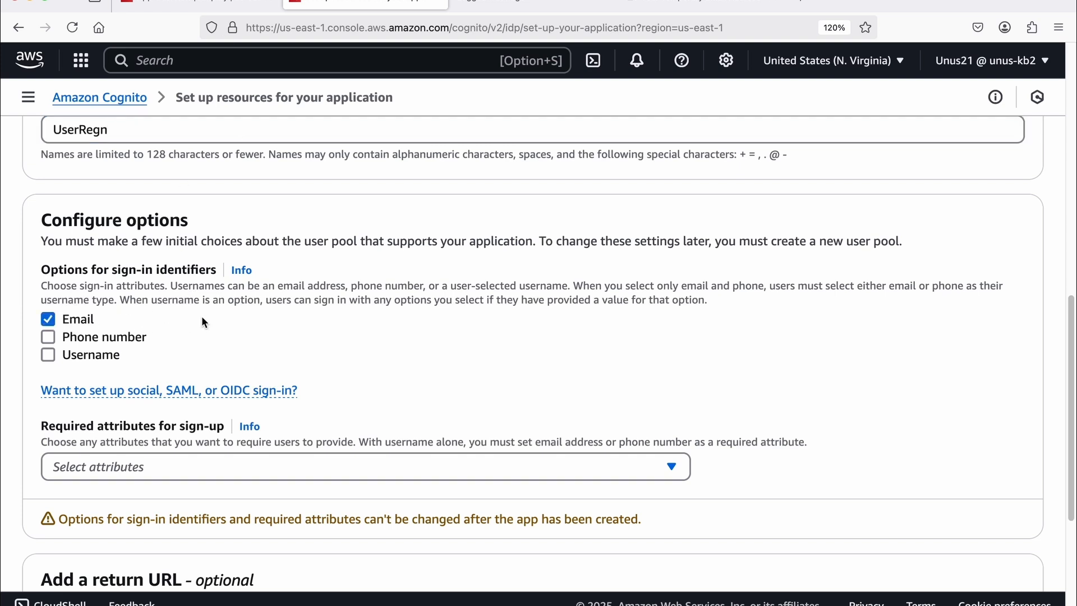
{"action": "scroll", "coordinate": [200, 317], "scroll_direction": "down", "scroll_amount": 2}
{"action": "scroll", "coordinate": [198, 308], "scroll_direction": "down", "scroll_amount": 2}
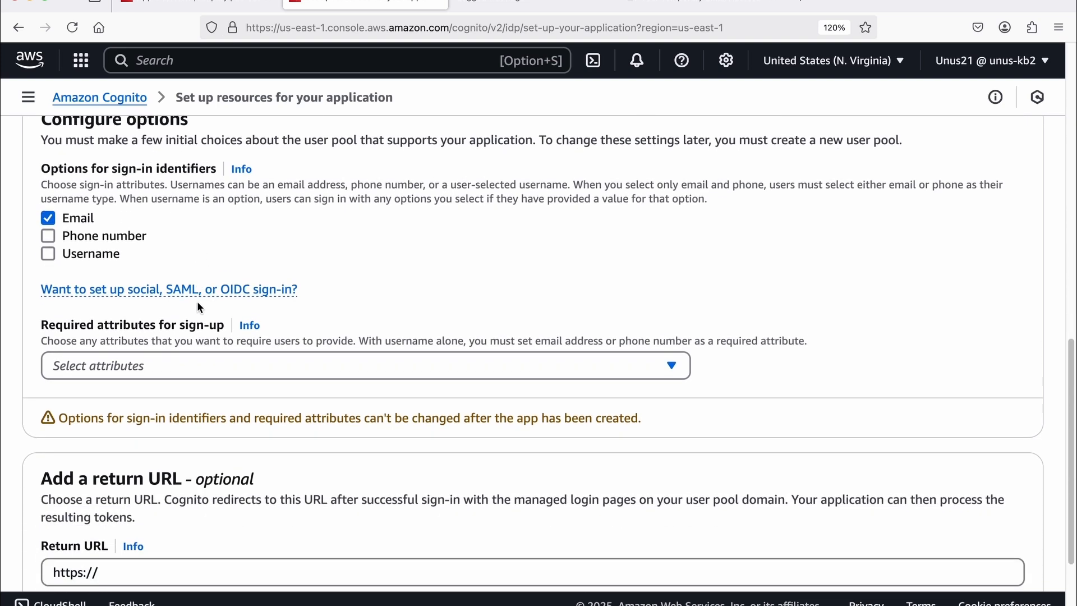
{"action": "scroll", "coordinate": [133, 351], "scroll_direction": "down", "scroll_amount": 1}
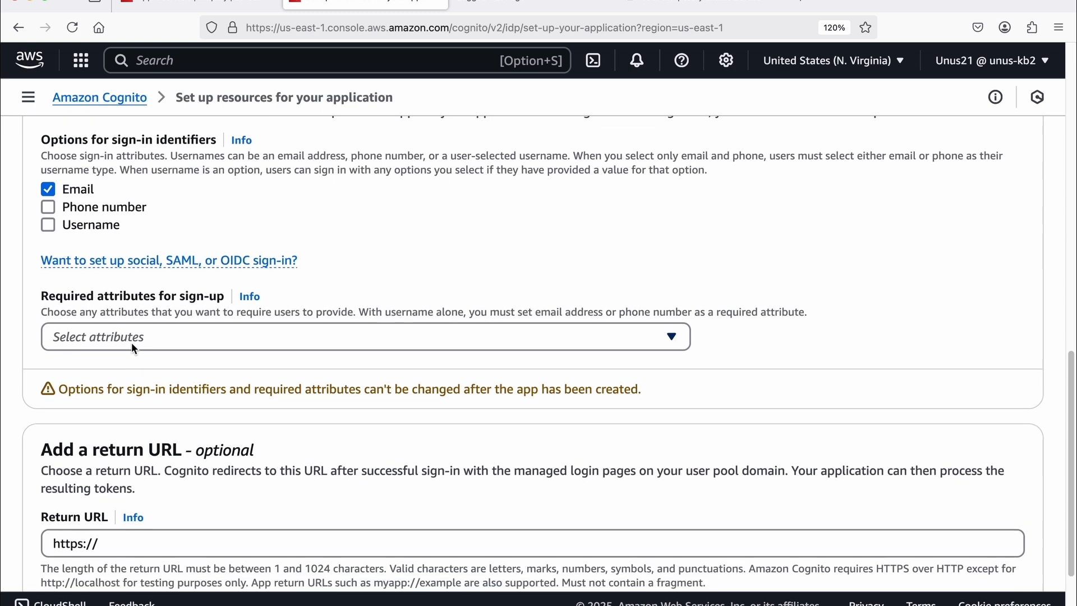
{"action": "left_click", "coordinate": [169, 336]}
{"action": "left_click", "coordinate": [78, 198]}
{"action": "scroll", "coordinate": [168, 221], "scroll_direction": "down", "scroll_amount": 5}
{"action": "left_click", "coordinate": [168, 227]}
{"action": "scroll", "coordinate": [701, 356], "scroll_direction": "down", "scroll_amount": 5}
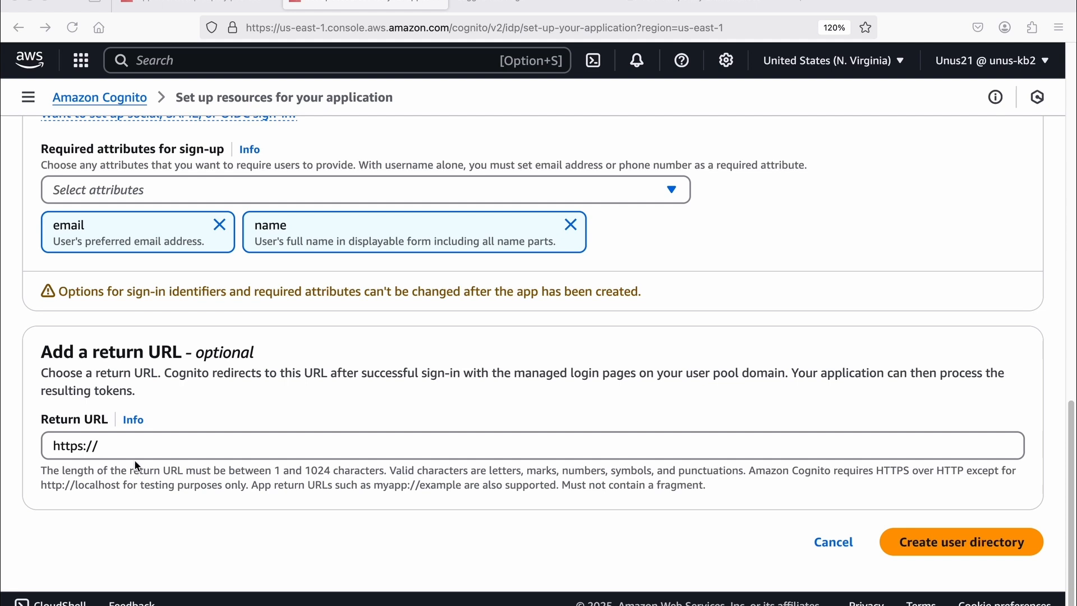
{"action": "left_click", "coordinate": [126, 445]}
{"action": "type", "text": "dev.d349j0cernptru.amplifyapp.com/after_login"}
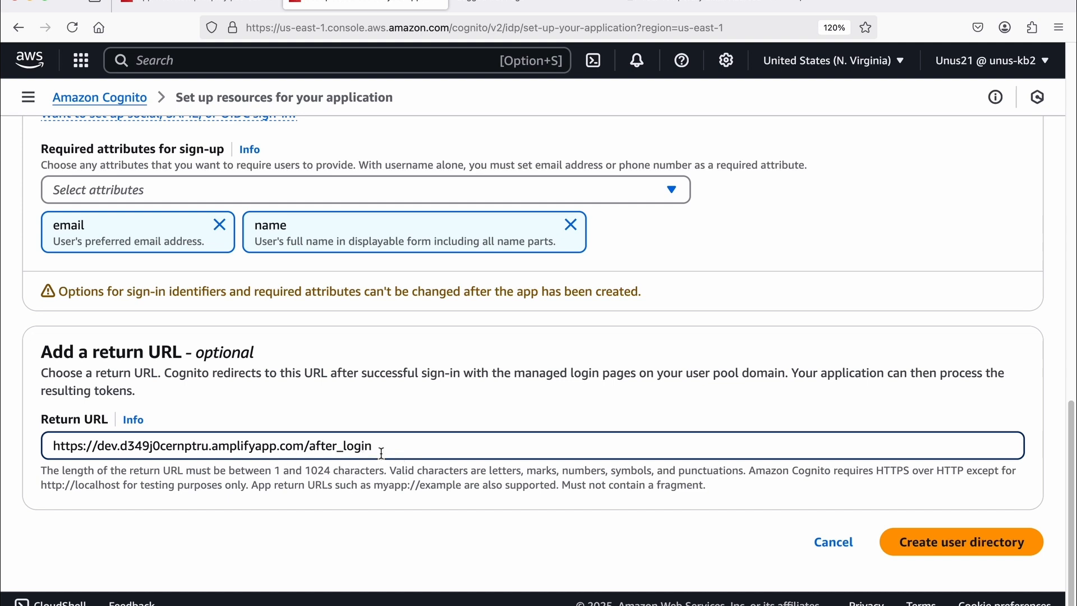
{"action": "left_click", "coordinate": [979, 553]}
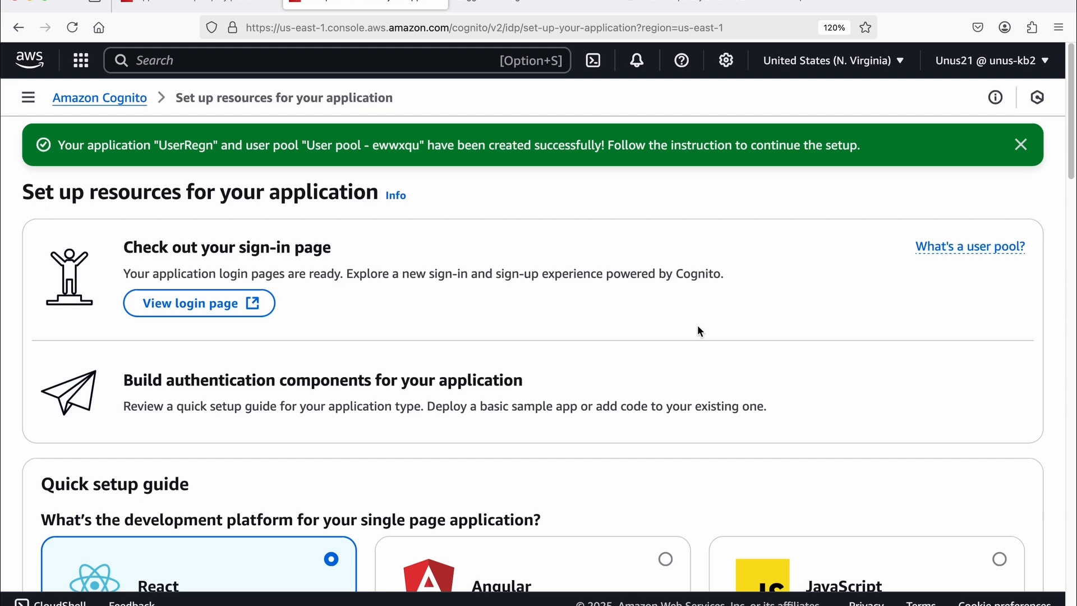
Go to the Cognito user pools list and open the newly created user pool
{"action": "left_click", "coordinate": [106, 99]}
{"action": "left_click", "coordinate": [56, 181]}
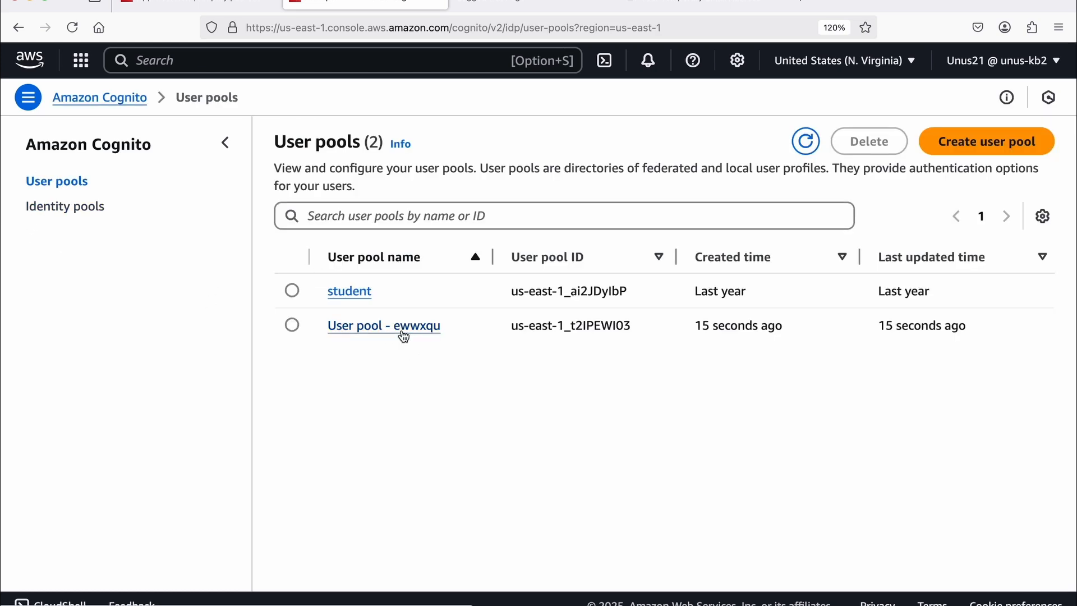
{"action": "left_click", "coordinate": [402, 328]}
{"action": "scroll", "coordinate": [144, 382], "scroll_direction": "down", "scroll_amount": 2}
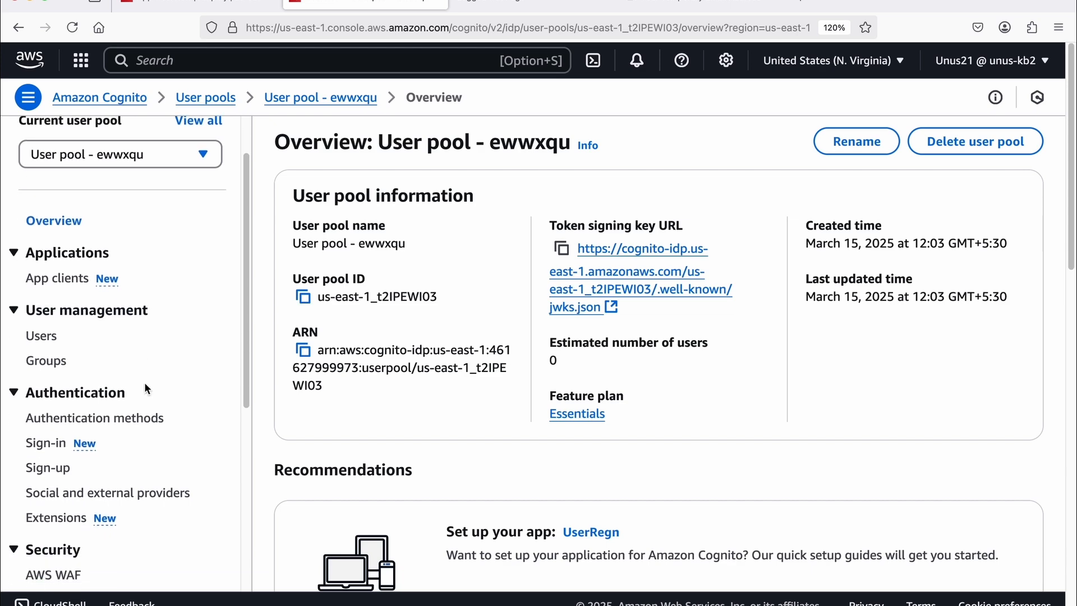
Open the user pool's password policy for editing under its authentication methods and switch the policy mode to Custom
{"action": "left_click", "coordinate": [133, 416]}
{"action": "scroll", "coordinate": [535, 381], "scroll_direction": "down", "scroll_amount": 5}
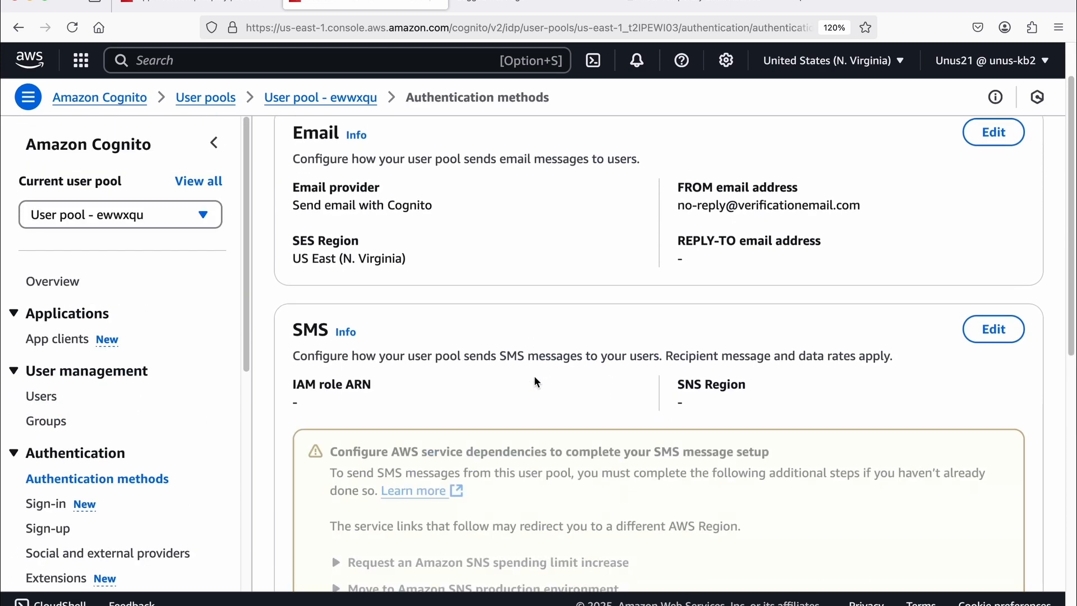
{"action": "scroll", "coordinate": [536, 382], "scroll_direction": "down", "scroll_amount": 1}
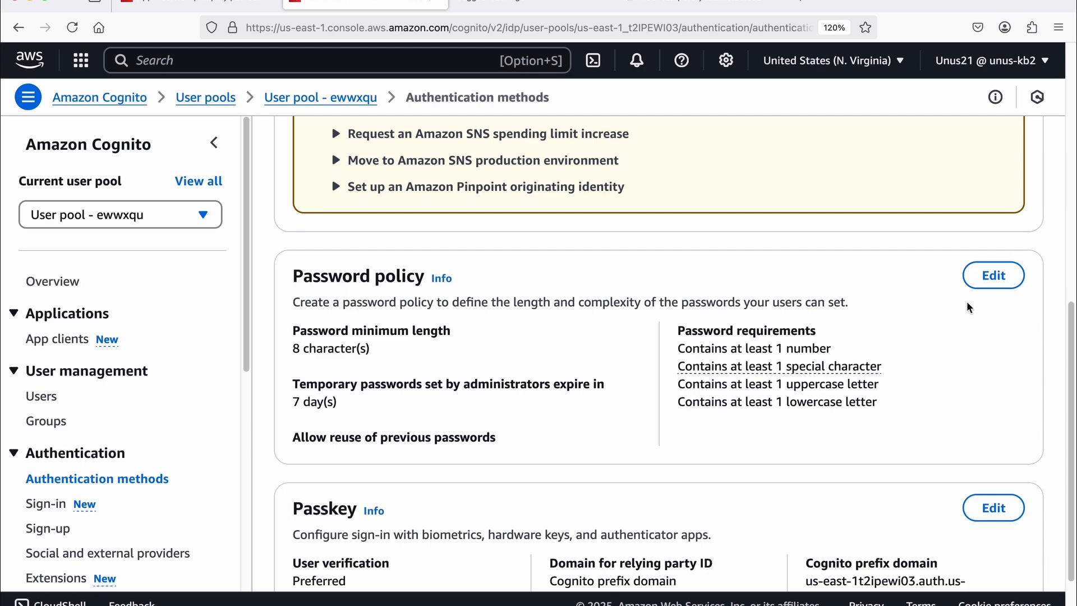
{"action": "left_click", "coordinate": [989, 275]}
{"action": "scroll", "coordinate": [493, 352], "scroll_direction": "down", "scroll_amount": 1}
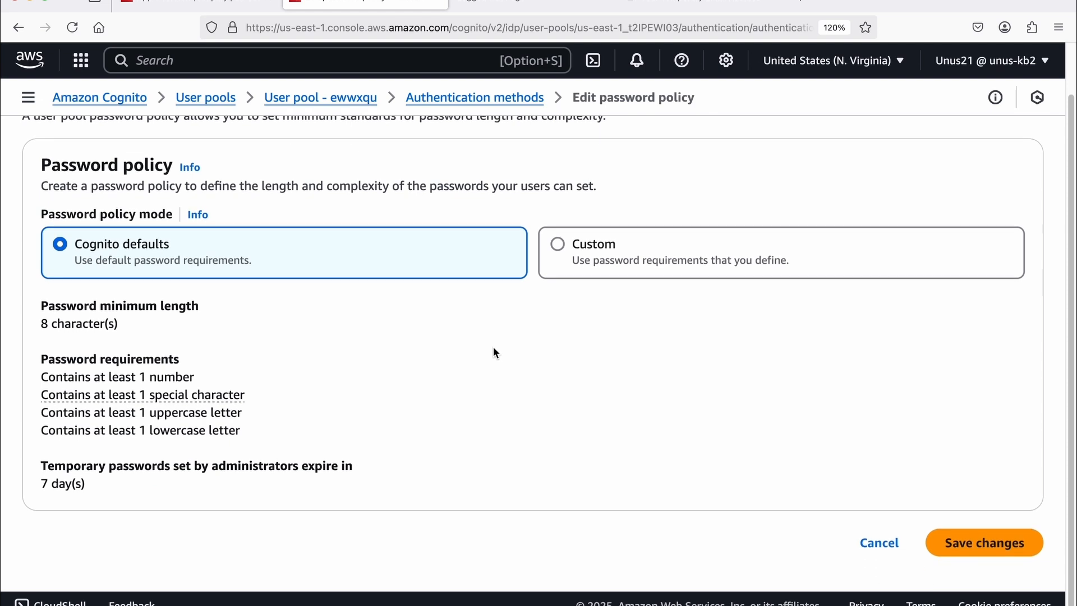
{"action": "left_click", "coordinate": [598, 245]}
{"action": "scroll", "coordinate": [239, 343], "scroll_direction": "down", "scroll_amount": 2}
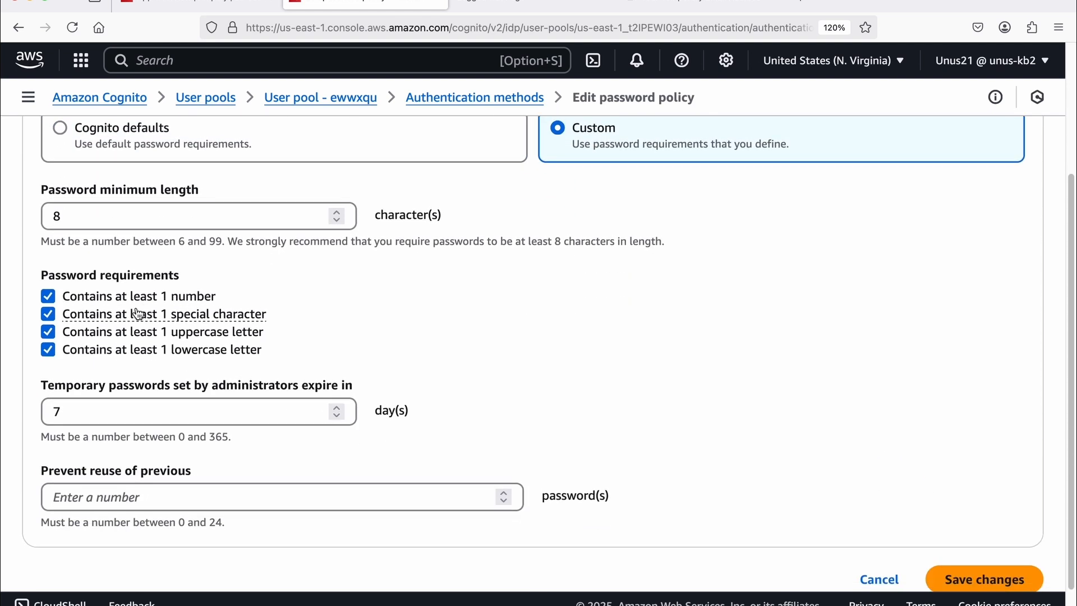
Remove the special character and uppercase letter requirements from the custom password policy
{"action": "left_click", "coordinate": [121, 316]}
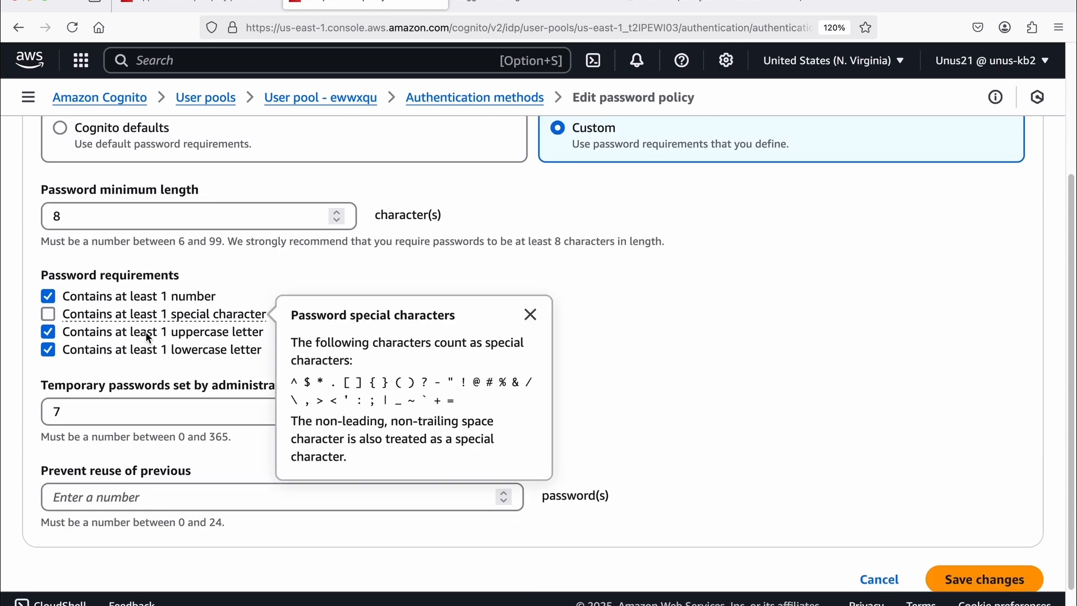
{"action": "left_click", "coordinate": [148, 335]}
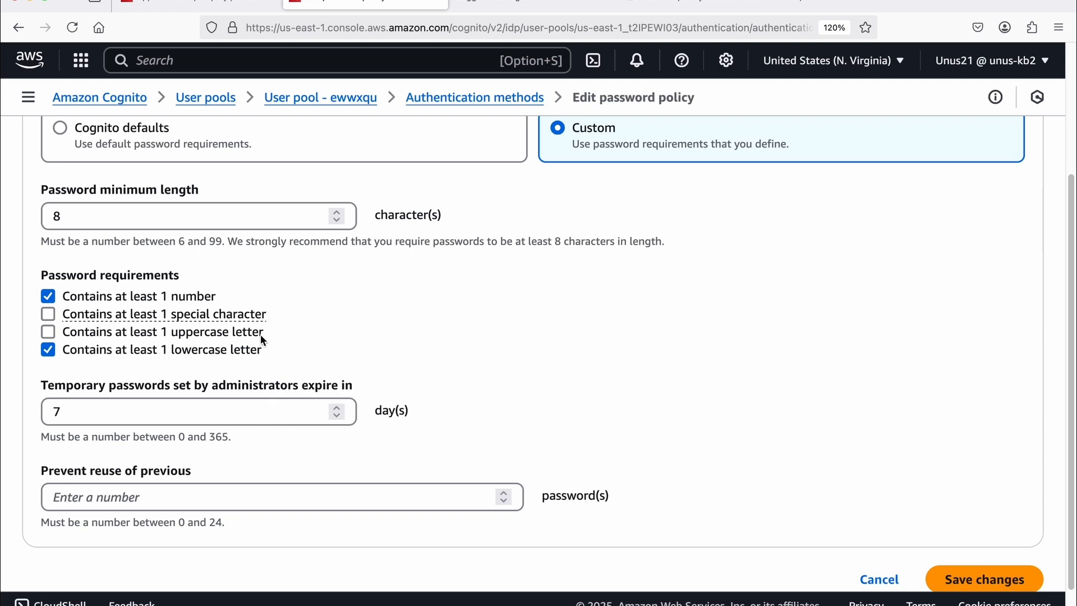
{"action": "scroll", "coordinate": [260, 334], "scroll_direction": "down", "scroll_amount": 1}
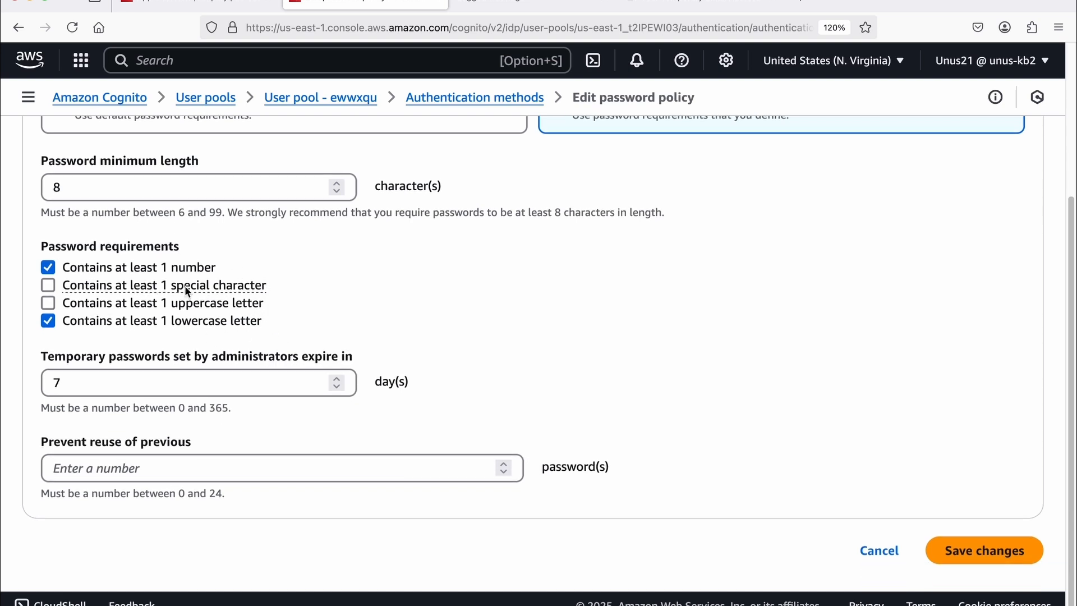
{"action": "scroll", "coordinate": [206, 333], "scroll_direction": "down", "scroll_amount": 1}
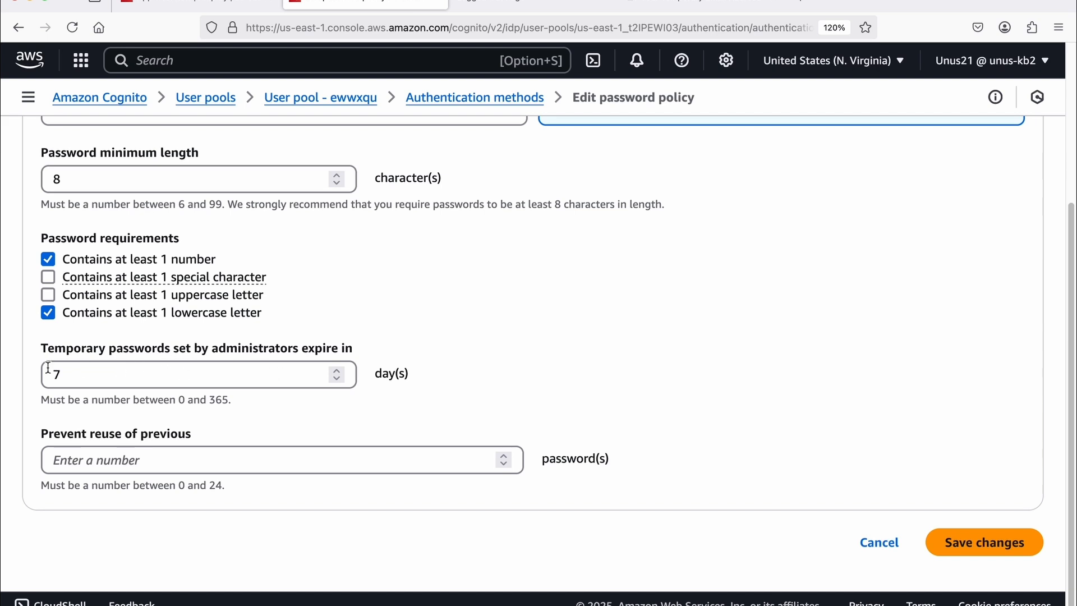
Prevent reuse of the previous 2 passwords and save the password policy
{"action": "left_click", "coordinate": [111, 459]}
{"action": "type", "text": "2"}
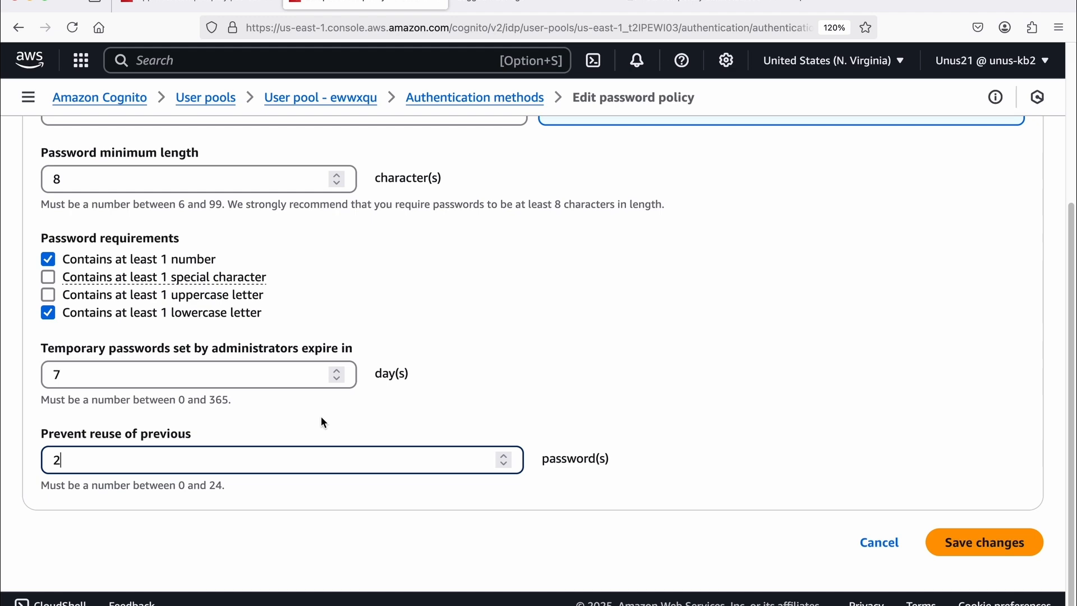
{"action": "left_click", "coordinate": [984, 542]}
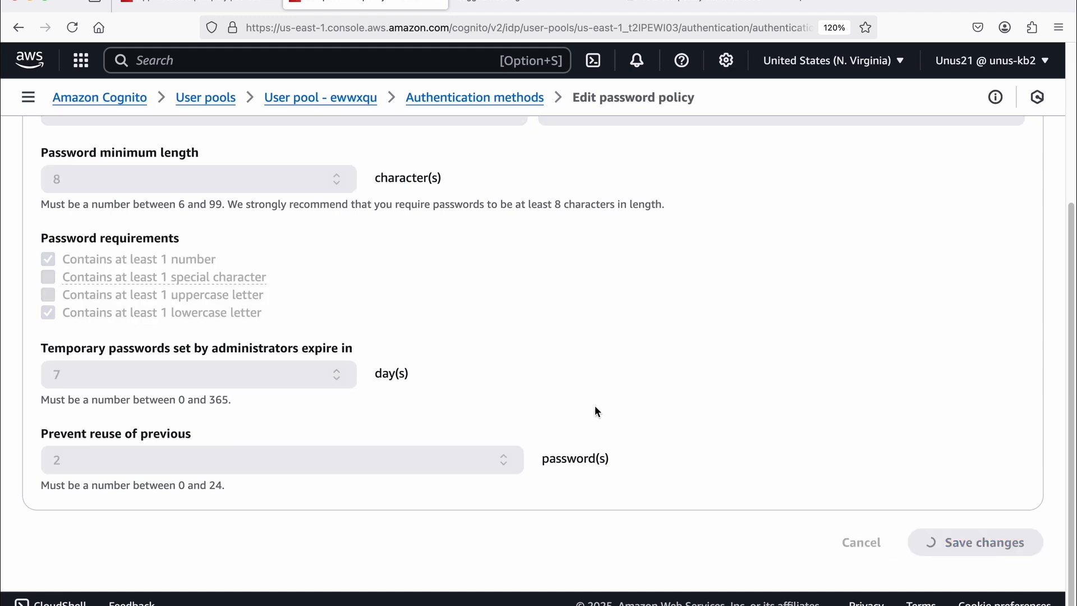
{"action": "scroll", "coordinate": [523, 225], "scroll_direction": "down", "scroll_amount": 1}
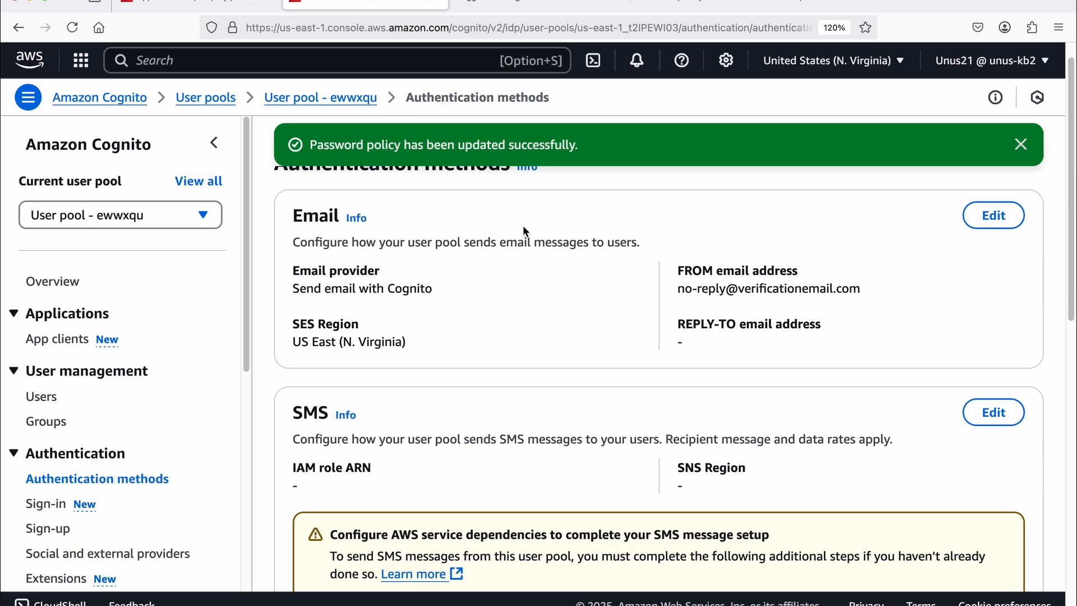
{"action": "scroll", "coordinate": [523, 225], "scroll_direction": "up", "scroll_amount": 1}
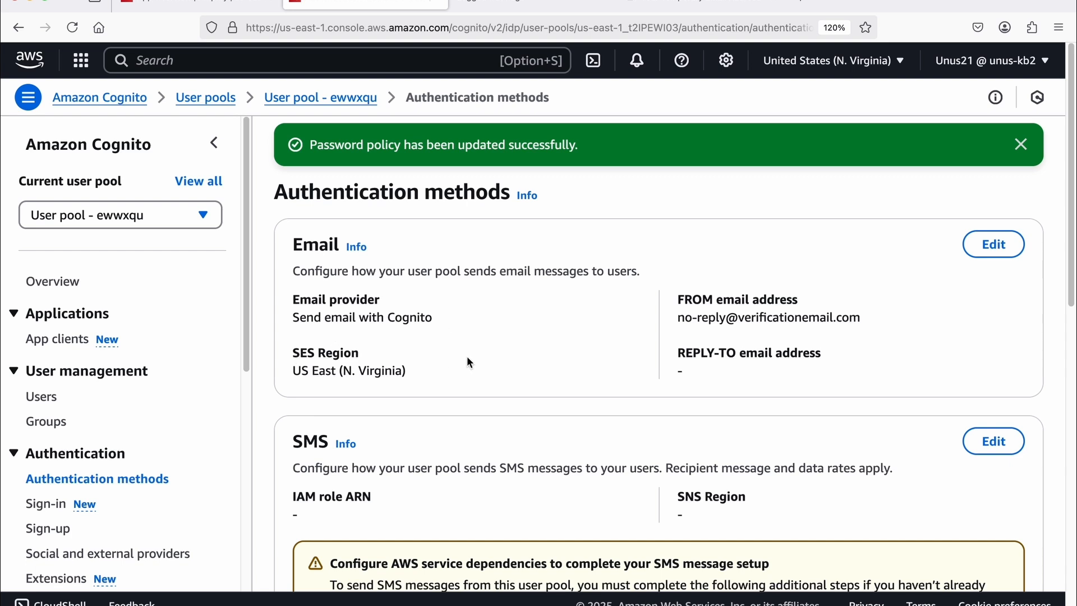
Open the UserRegn app client's managed login pages configuration and check its allowed callback and sign-out URLs
{"action": "left_click", "coordinate": [63, 347]}
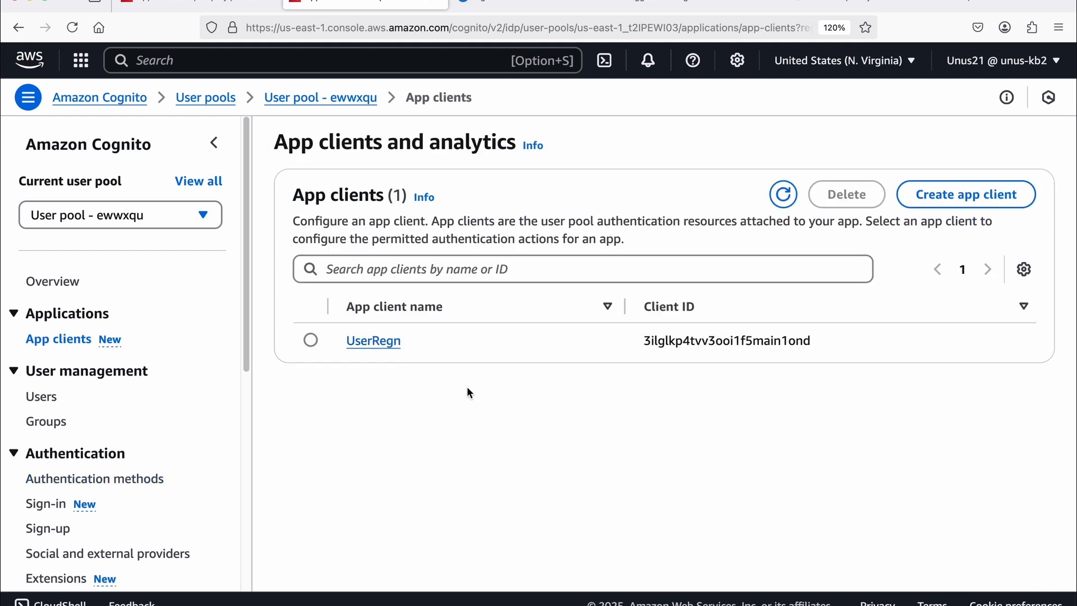
{"action": "left_click", "coordinate": [371, 343]}
{"action": "scroll", "coordinate": [690, 392], "scroll_direction": "down", "scroll_amount": 3}
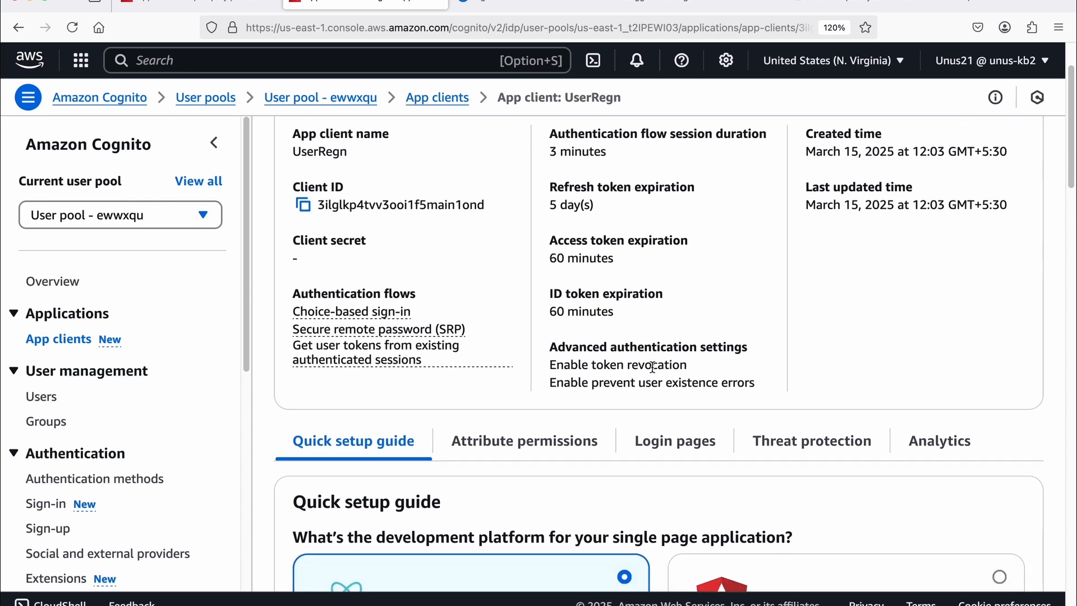
{"action": "left_click", "coordinate": [691, 392]}
{"action": "scroll", "coordinate": [708, 401], "scroll_direction": "down", "scroll_amount": 3}
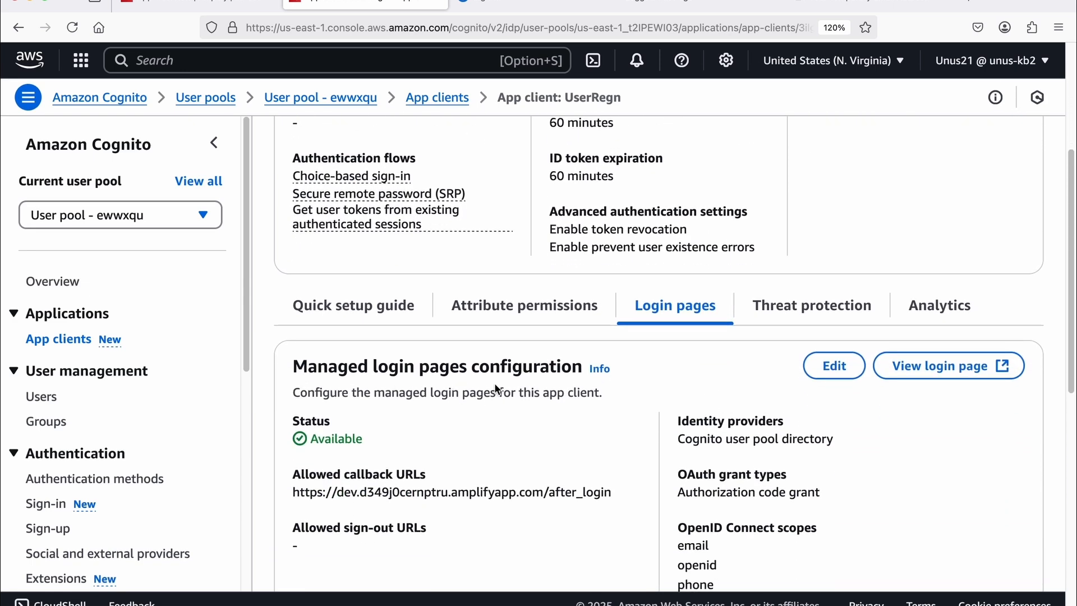
{"action": "scroll", "coordinate": [559, 389], "scroll_direction": "down", "scroll_amount": 2}
{"action": "scroll", "coordinate": [560, 388], "scroll_direction": "down", "scroll_amount": 1}
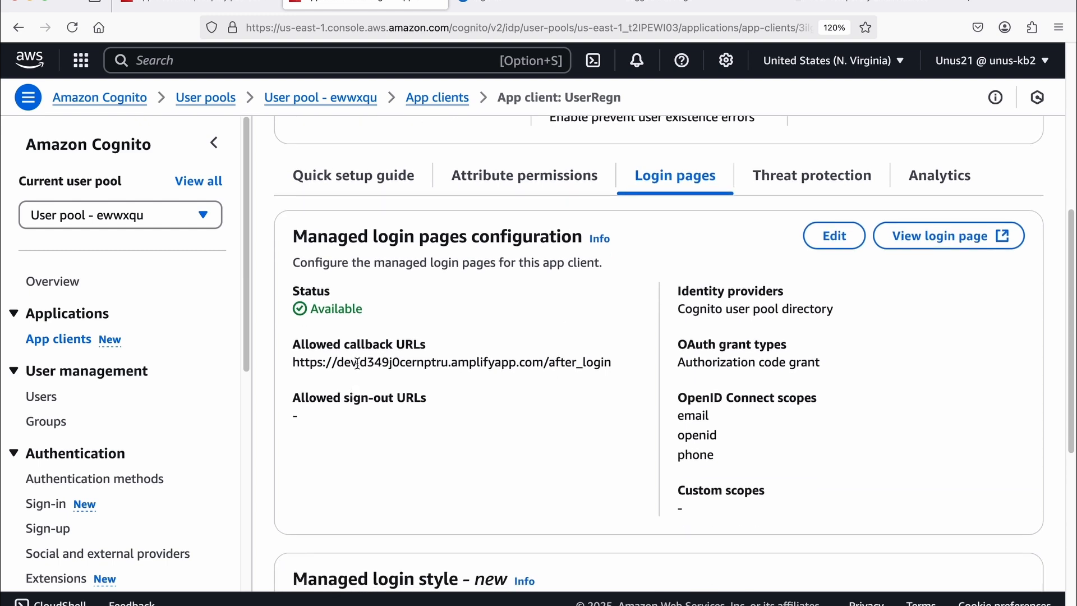
{"action": "left_click_drag", "start_coordinate": [401, 363], "coordinate": [545, 364]}
{"action": "left_click", "coordinate": [402, 412]}
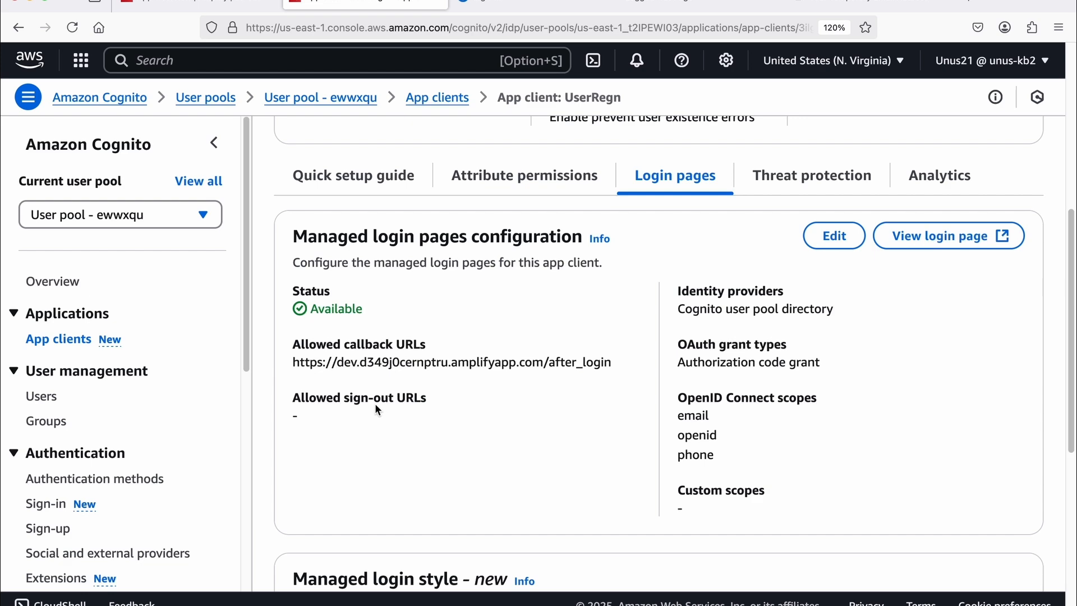
{"action": "left_click", "coordinate": [834, 240]}
{"action": "scroll", "coordinate": [676, 351], "scroll_direction": "down", "scroll_amount": 10}
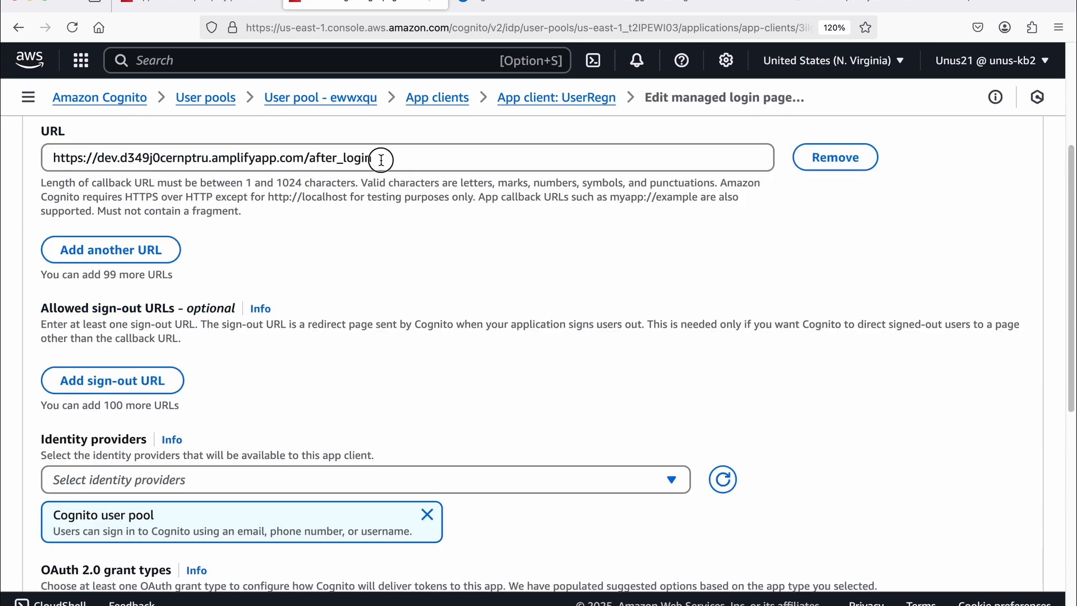
{"action": "left_click_drag", "start_coordinate": [379, 157], "coordinate": [17, 158]}
{"action": "key", "text": "super+c"}
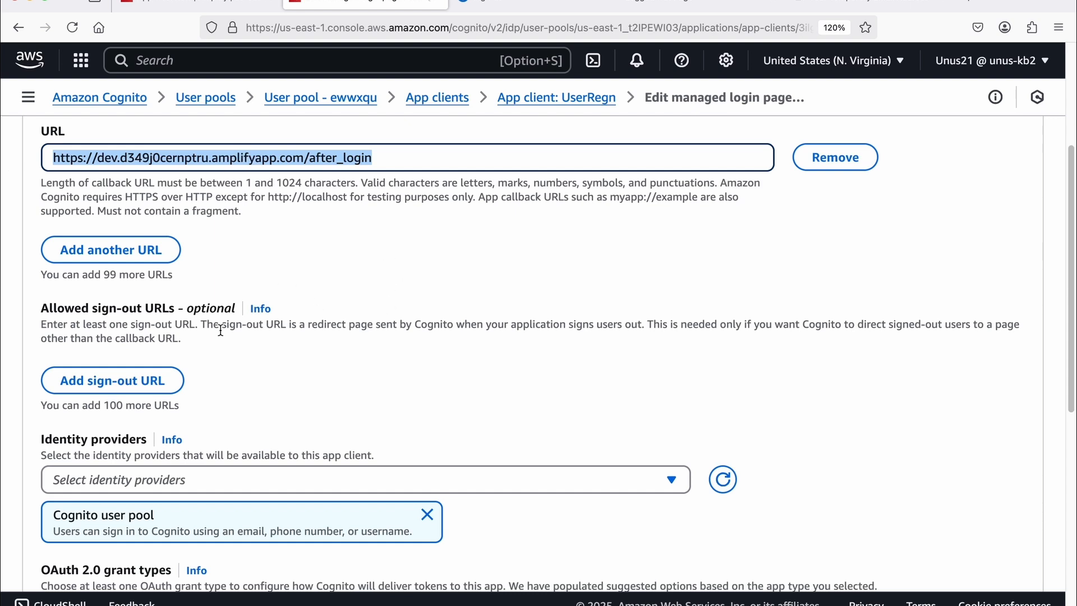
{"action": "left_click", "coordinate": [120, 387]}
{"action": "left_click_drag", "start_coordinate": [236, 392], "coordinate": [16, 394]}
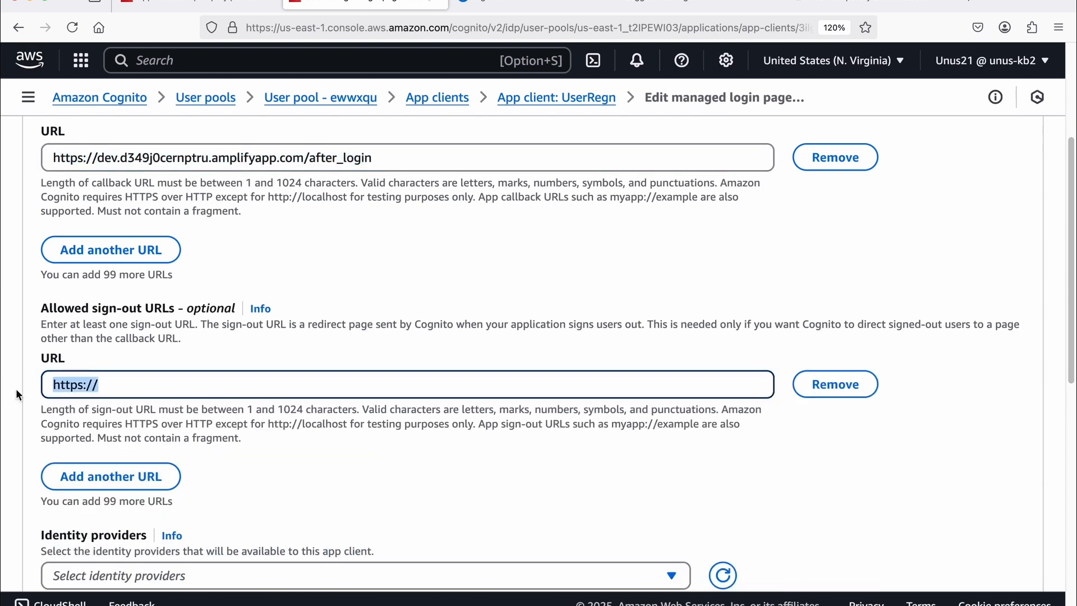
{"action": "key", "text": "super+v"}
{"action": "key", "text": "BackSpace"}
{"action": "key", "text": "BackSpace"}
{"action": "type", "text": "out"}
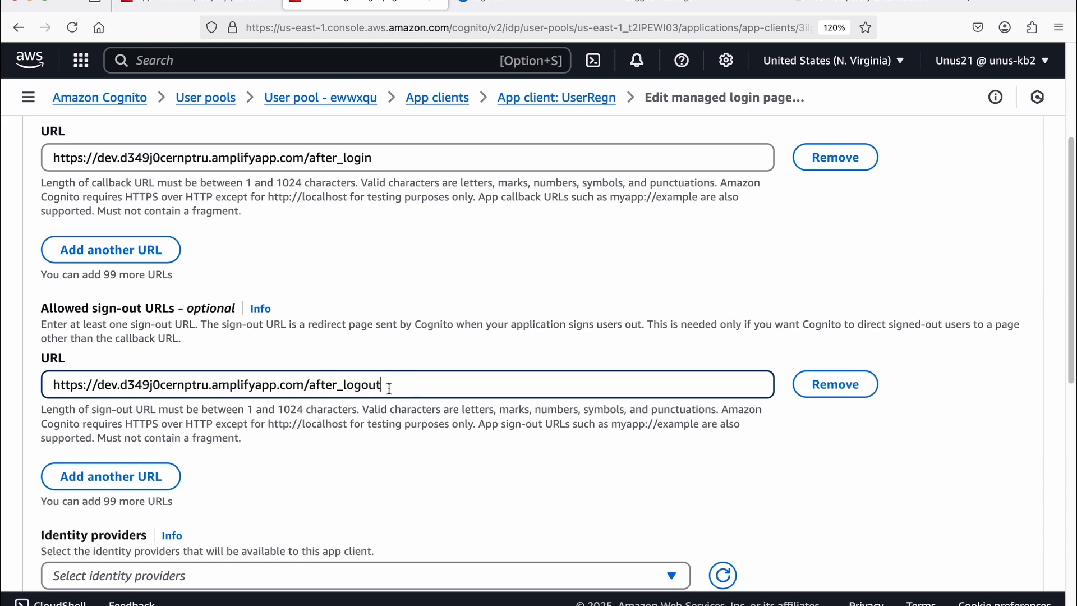
{"action": "scroll", "coordinate": [360, 380], "scroll_direction": "down", "scroll_amount": 10}
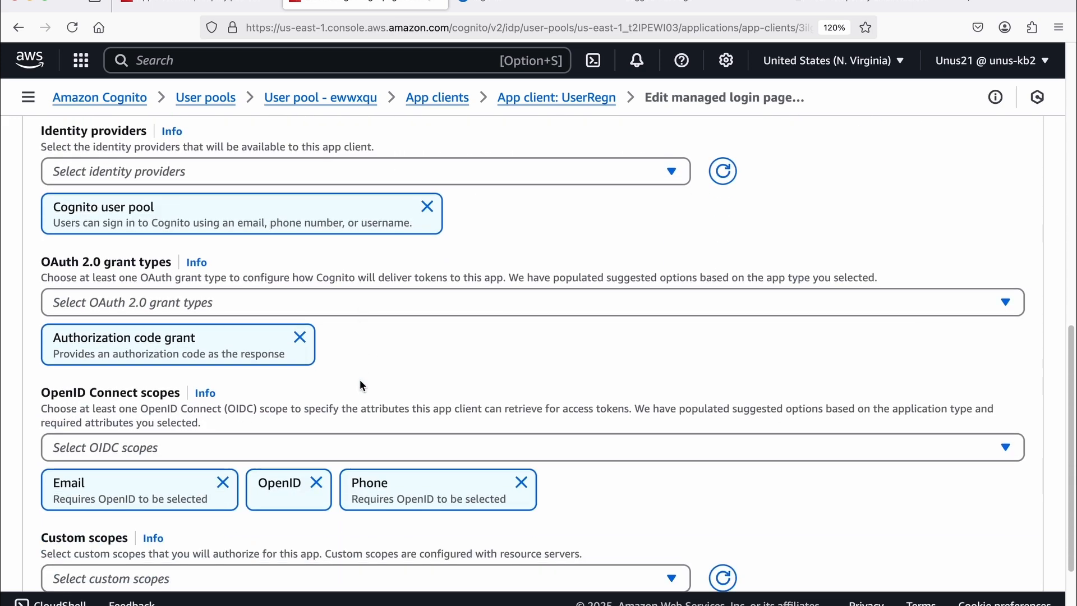
{"action": "left_click", "coordinate": [967, 544]}
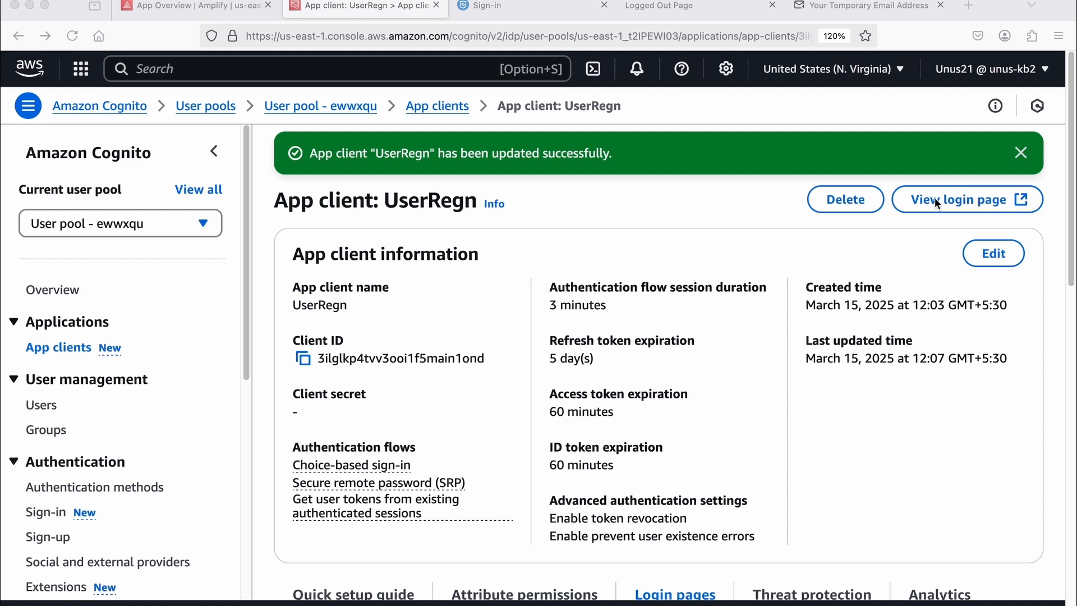
Copy the full web address of the Cognito sign-in page open in another browser tab
{"action": "left_click", "coordinate": [522, 8]}
{"action": "left_click", "coordinate": [490, 40]}
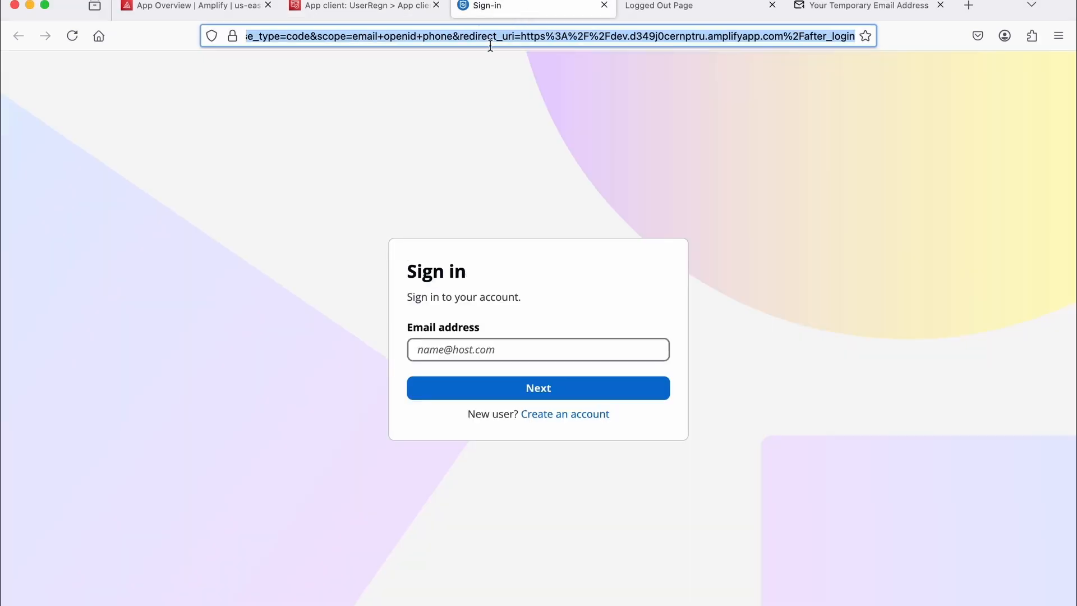
{"action": "right_click", "coordinate": [494, 38]}
{"action": "left_click", "coordinate": [517, 105]}
Switch to the terminal and open index.html in vi from the Cognito folder
{"action": "mouse_move", "coordinate": [359, 8]}
{"action": "key", "text": "super+Tab"}
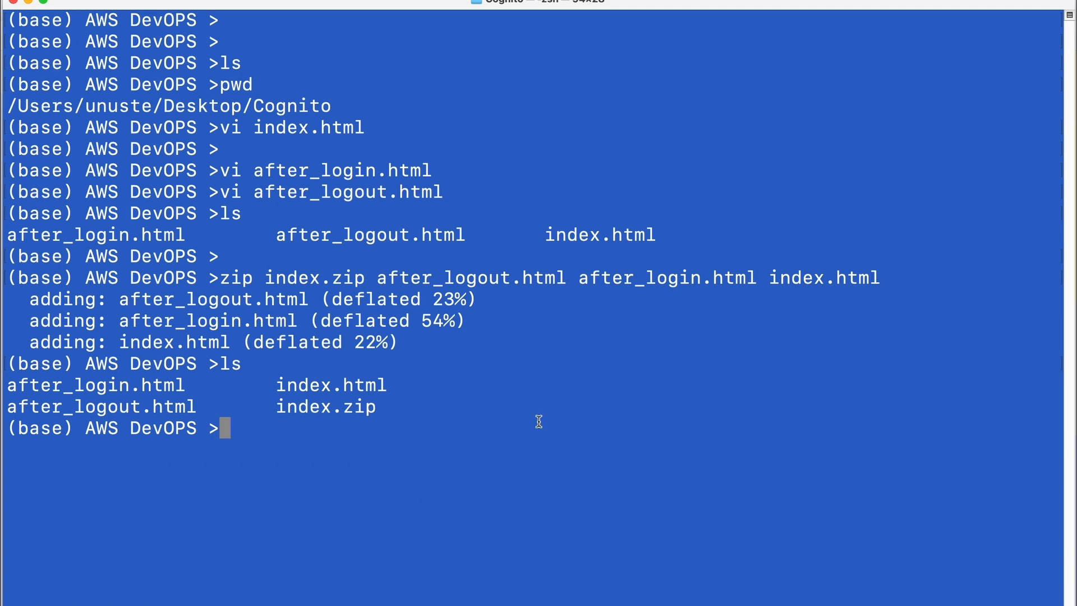
{"action": "key", "text": "super+Tab"}
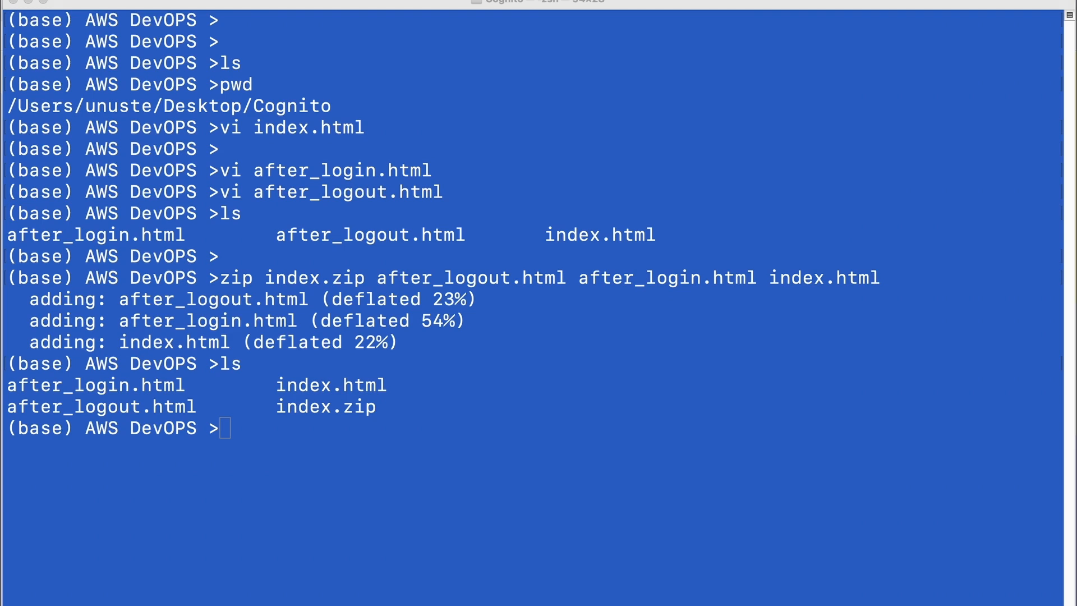
{"action": "left_click", "coordinate": [443, 387]}
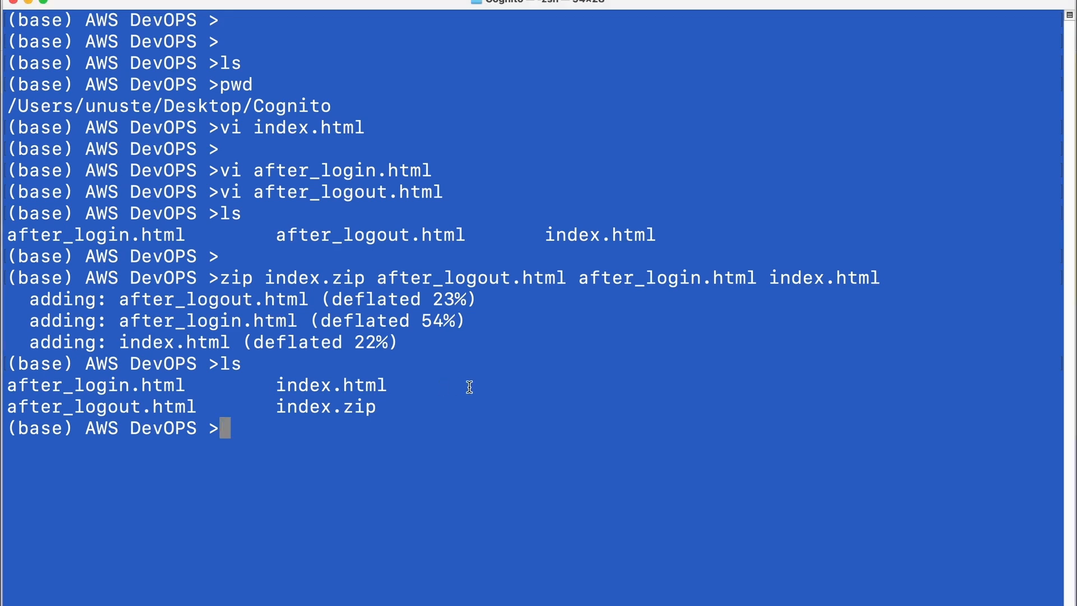
{"action": "type", "text": "vi index."}
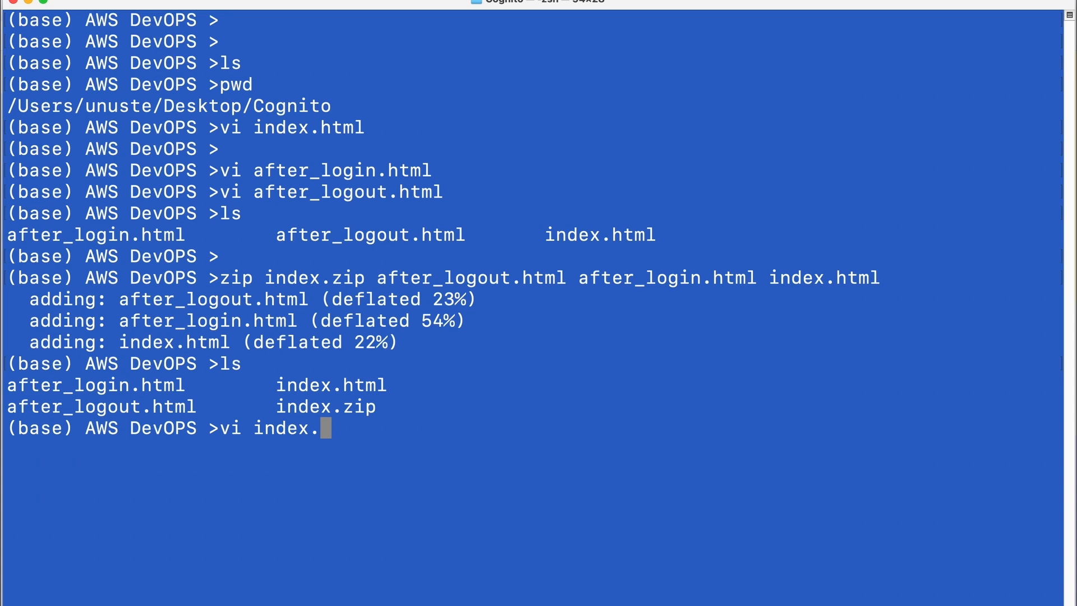
{"action": "type", "text": "html"}
{"action": "key", "text": "Return"}
Delete the # placeholder from the Register or Login link's href in index.html
{"action": "key", "text": "j"}
{"action": "key", "text": "j"}
{"action": "key", "text": "j"}
{"action": "key", "text": "j"}
{"action": "key", "text": "j"}
{"action": "key", "text": "j"}
{"action": "key", "text": "j"}
{"action": "key", "text": "j"}
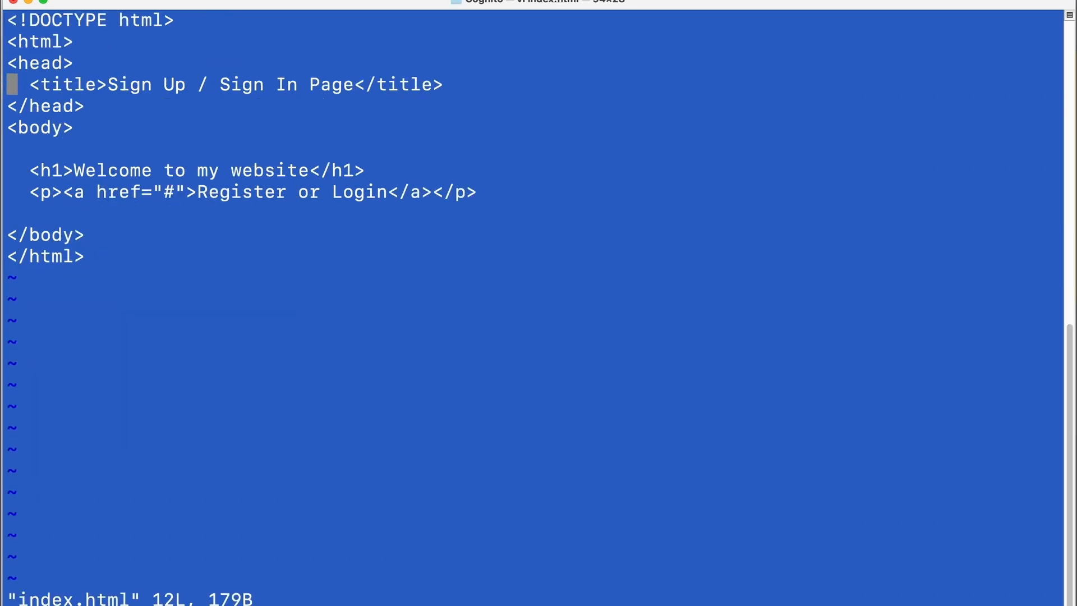
{"action": "key", "text": "l"}
{"action": "key", "text": "l"}
{"action": "key", "text": "l"}
{"action": "key", "text": "l"}
{"action": "key", "text": "l"}
{"action": "key", "text": "l"}
{"action": "key", "text": "l"}
{"action": "key", "text": "l"}
{"action": "key", "text": "l"}
{"action": "key", "text": "l"}
{"action": "key", "text": "l"}
{"action": "key", "text": "l"}
{"action": "key", "text": "l"}
{"action": "key", "text": "l"}
{"action": "key", "text": "x"}
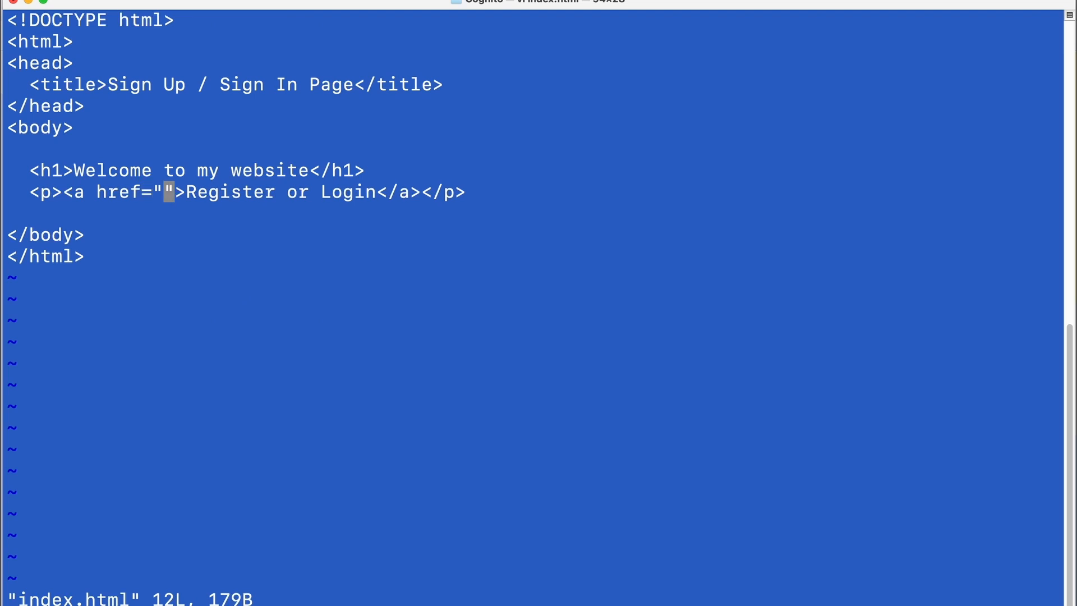
Paste the copied Cognito sign-in address into the Register or Login link's empty href, then save index.html and quit vi
{"action": "key", "text": "i"}
{"action": "key", "text": "super+Tab"}
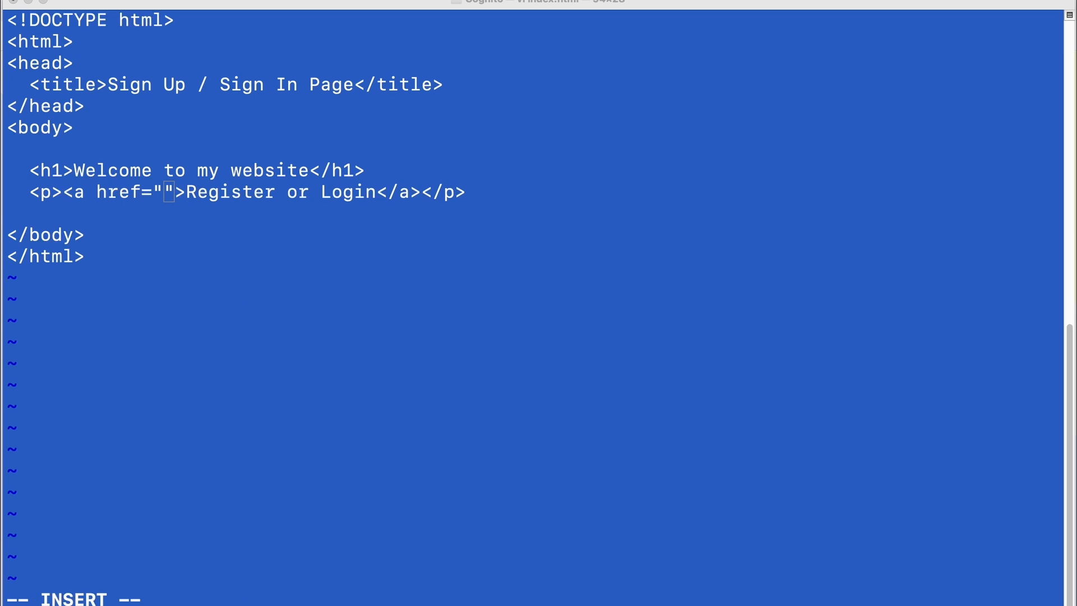
{"action": "right_click", "coordinate": [167, 188]}
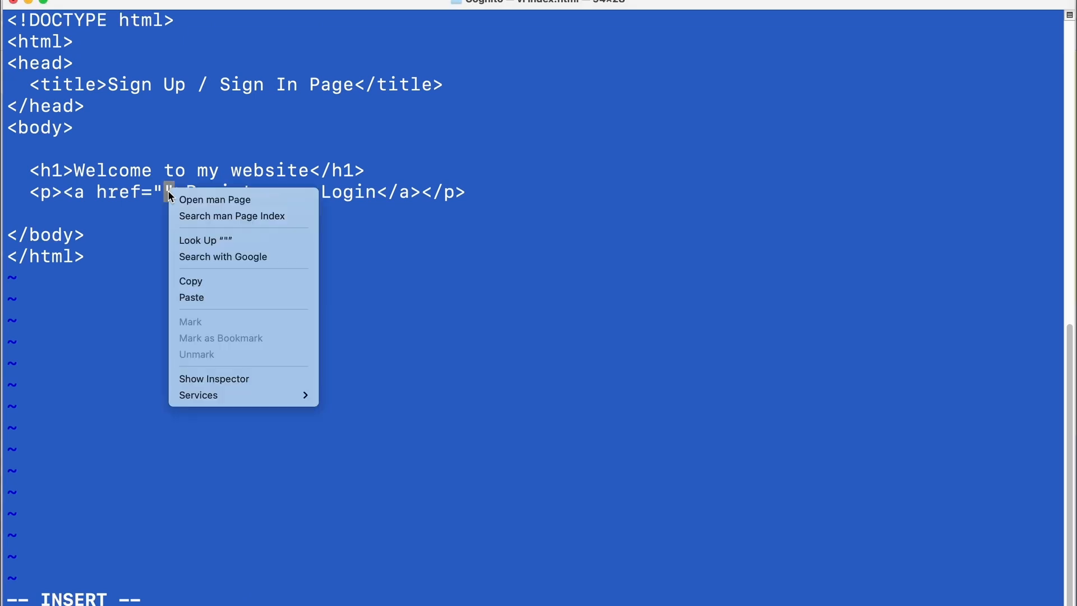
{"action": "left_click", "coordinate": [202, 298]}
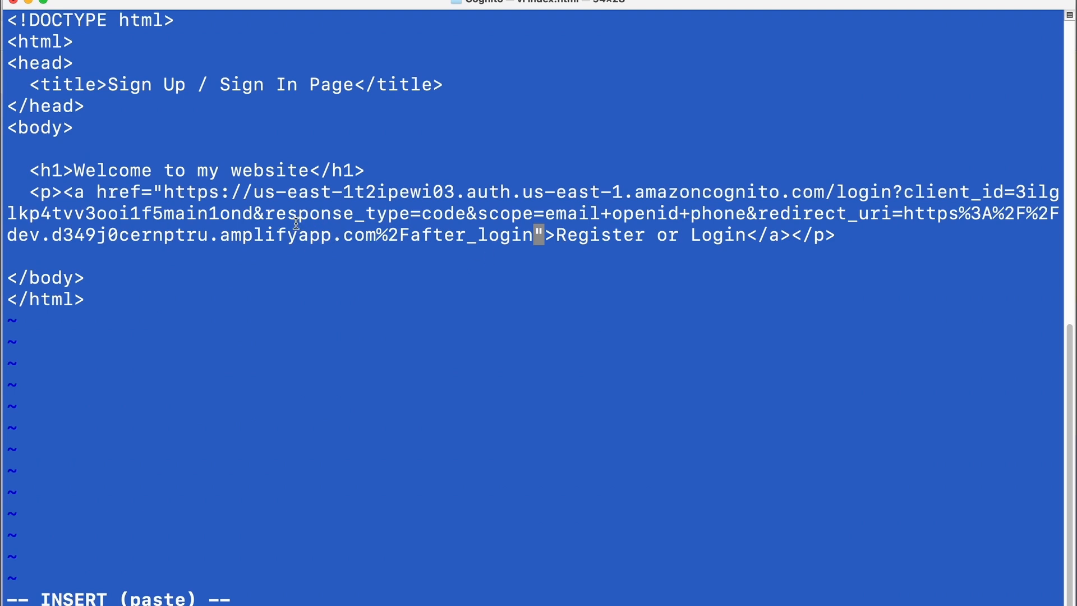
{"action": "key", "text": "Escape"}
{"action": "type", "text": ":wq"}
{"action": "key", "text": "Return"}
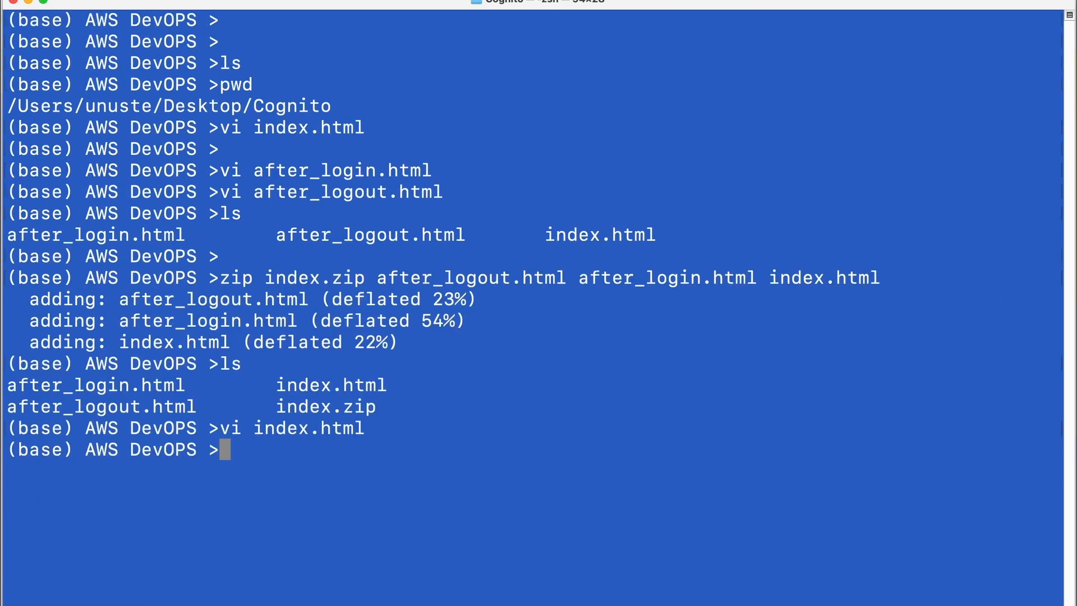
Open after_logout.html in vi and delete the # placeholder from the Log back in link's href
{"action": "type", "text": "vi after_logout"}
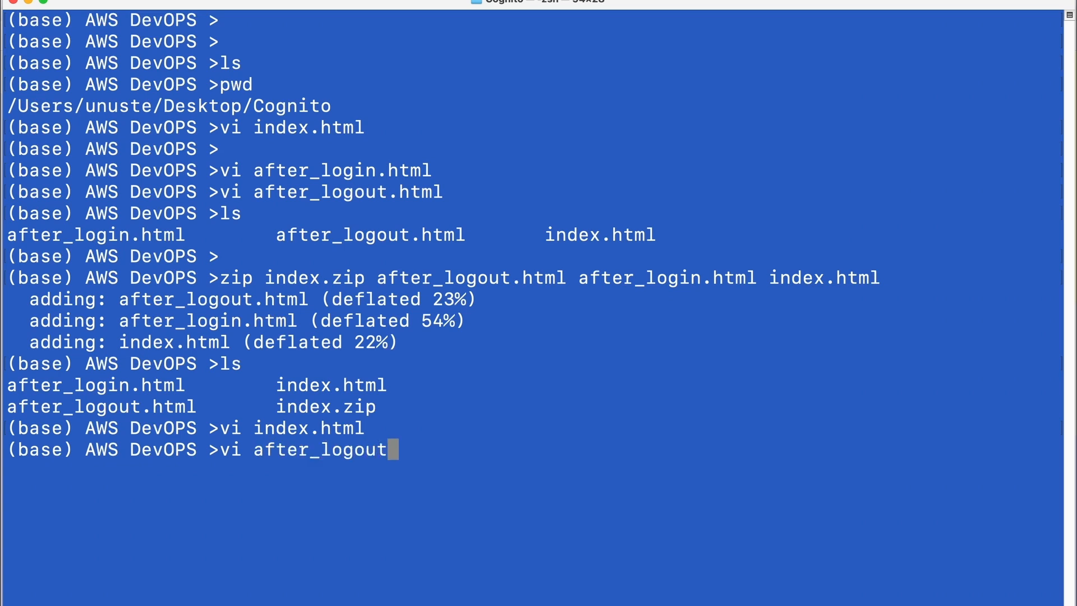
{"action": "key", "text": "Tab"}
{"action": "key", "text": "Return"}
{"action": "key", "text": "Down"}
{"action": "key", "text": "Down"}
{"action": "key", "text": "Down"}
{"action": "key", "text": "Down"}
{"action": "key", "text": "Down"}
{"action": "key", "text": "Down"}
{"action": "key", "text": "Down"}
{"action": "key", "text": "Down"}
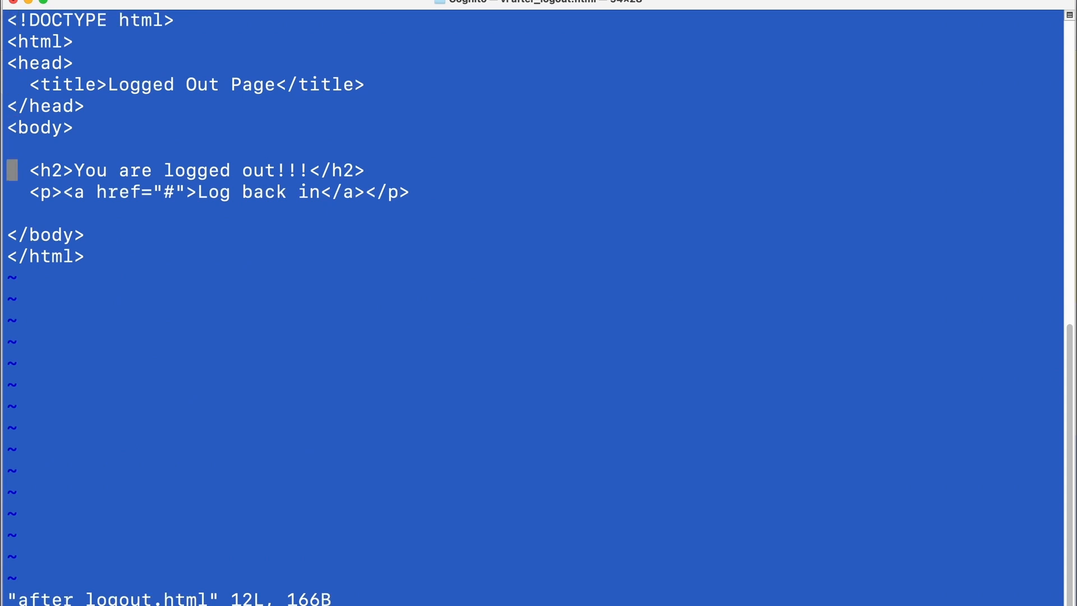
{"action": "key", "text": "Right"}
{"action": "key", "text": "f"}
{"action": "key", "text": "#"}
{"action": "key", "text": "x"}
Insert the copied Cognito sign-in address in the Log back in link's href, then save after_logout.html and quit vi
{"action": "key", "text": "i"}
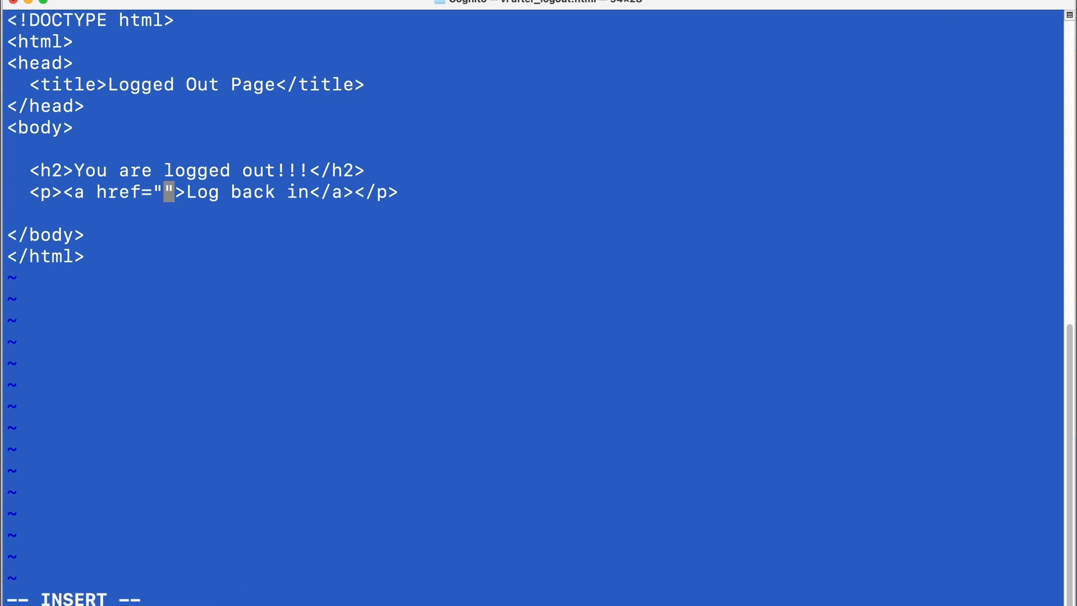
{"action": "right_click", "coordinate": [172, 261]}
{"action": "left_click", "coordinate": [194, 286]}
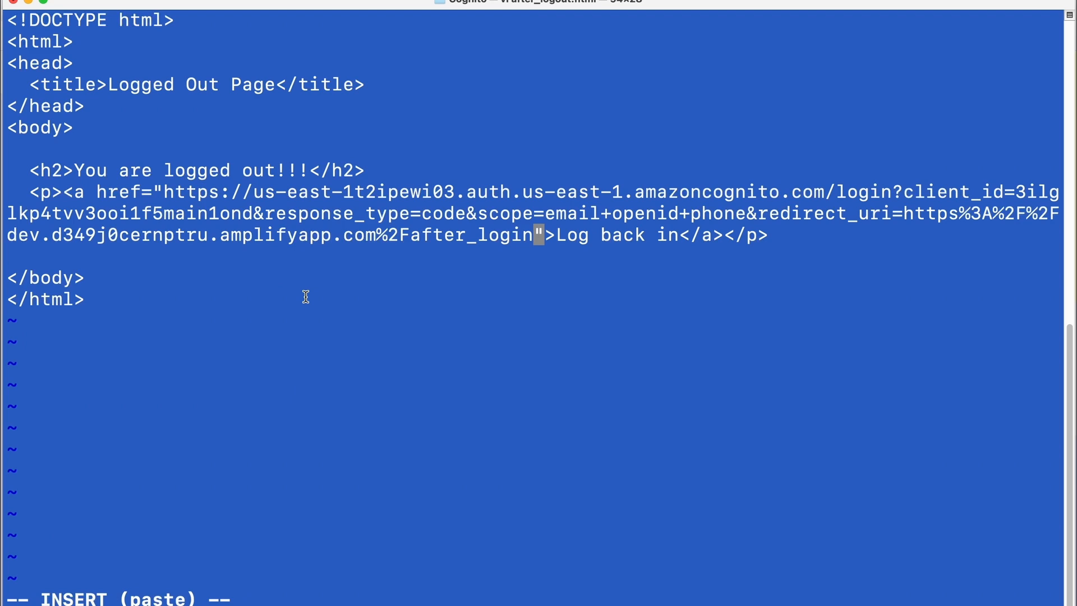
{"action": "key", "text": "Escape"}
{"action": "type", "text": ":wq"}
{"action": "key", "text": "Return"}
{"action": "key", "text": "Return"}
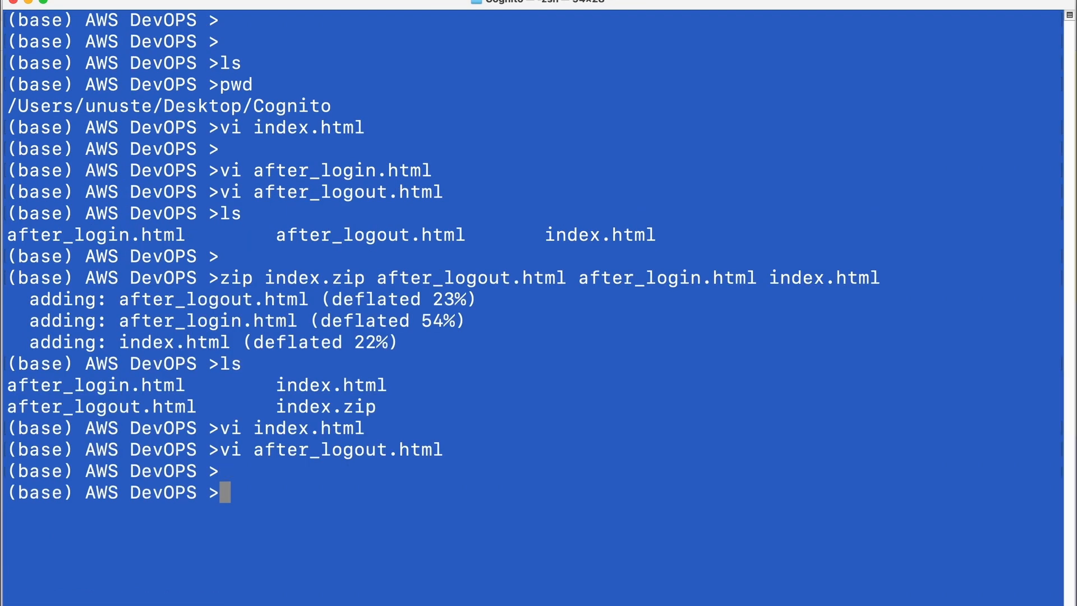
Reuse the previous vi command, changing its file name to after_login.html, to open that file
{"action": "key", "text": "Up"}
{"action": "key", "text": "Left"}
{"action": "key", "text": "Left"}
{"action": "key", "text": "Left"}
{"action": "key", "text": "Left"}
{"action": "key", "text": "Left"}
{"action": "key", "text": "BackSpace"}
{"action": "key", "text": "BackSpace"}
{"action": "key", "text": "BackSpace"}
{"action": "type", "text": "in"}
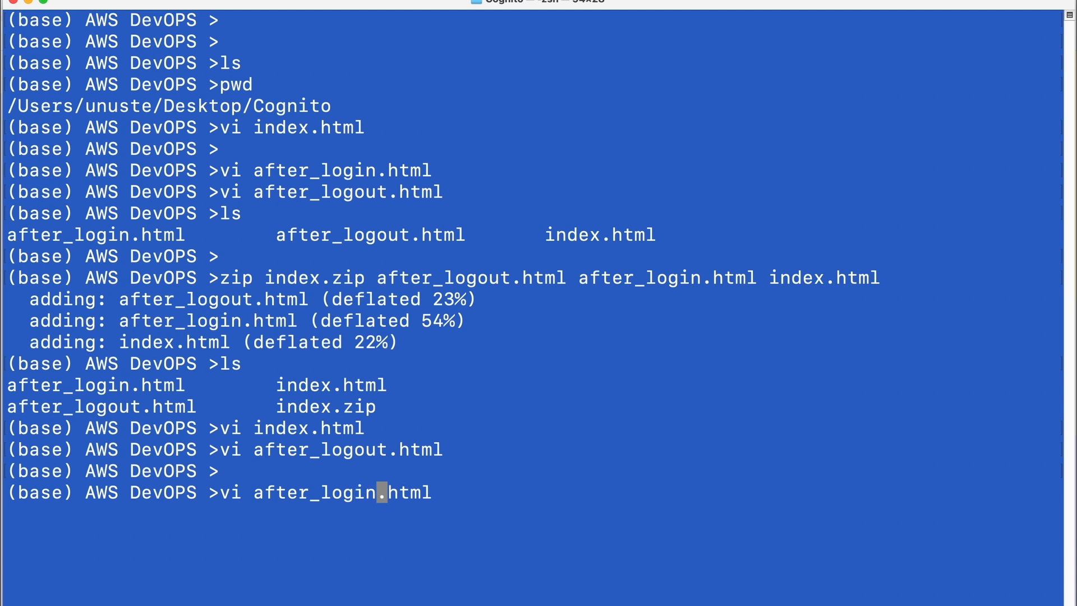
{"action": "key", "text": "Return"}
Replace the # placeholder in the active Logout link near the end of after_login.html with the copied Cognito sign-in address
{"action": "key", "text": "Down"}
{"action": "key", "text": "Down"}
{"action": "key", "text": "Down"}
{"action": "key", "text": "Down"}
{"action": "key", "text": "Down"}
{"action": "key", "text": "Down"}
{"action": "key", "text": "Down"}
{"action": "key", "text": "Down"}
{"action": "key", "text": "Down"}
{"action": "key", "text": "Down"}
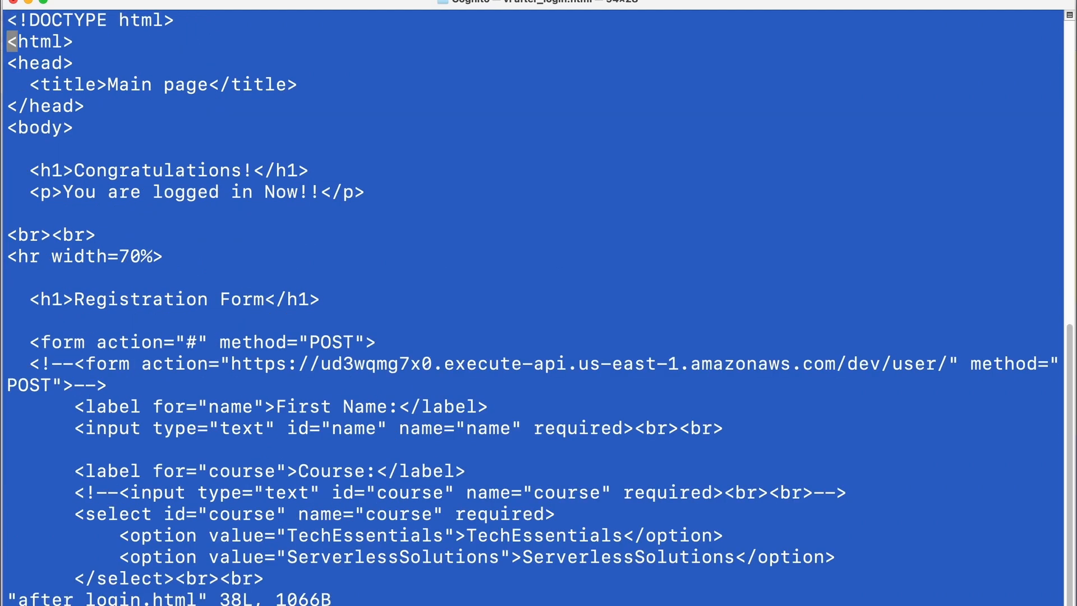
{"action": "key", "text": "Down"}
{"action": "key", "text": "Down"}
{"action": "key", "text": "Down"}
{"action": "key", "text": "Down"}
{"action": "key", "text": "Down"}
{"action": "key", "text": "Down"}
{"action": "key", "text": "Down"}
{"action": "key", "text": "Down"}
{"action": "key", "text": "Down"}
{"action": "key", "text": "Down"}
{"action": "key", "text": "Down"}
{"action": "key", "text": "Down"}
{"action": "key", "text": "Down"}
{"action": "key", "text": "Down"}
{"action": "key", "text": "Down"}
{"action": "key", "text": "Down"}
{"action": "key", "text": "Down"}
{"action": "key", "text": "Down"}
{"action": "key", "text": "Down"}
{"action": "key", "text": "Down"}
{"action": "key", "text": "Down"}
{"action": "key", "text": "Down"}
{"action": "key", "text": "Up"}
{"action": "key", "text": "Up"}
{"action": "key", "text": "Up"}
{"action": "key", "text": "Up"}
{"action": "key", "text": "Right"}
{"action": "key", "text": "Right"}
{"action": "key", "text": "Right"}
{"action": "key", "text": "Right"}
{"action": "key", "text": "Right"}
{"action": "key", "text": "Right"}
{"action": "key", "text": "Right"}
{"action": "key", "text": "Right"}
{"action": "key", "text": "Right"}
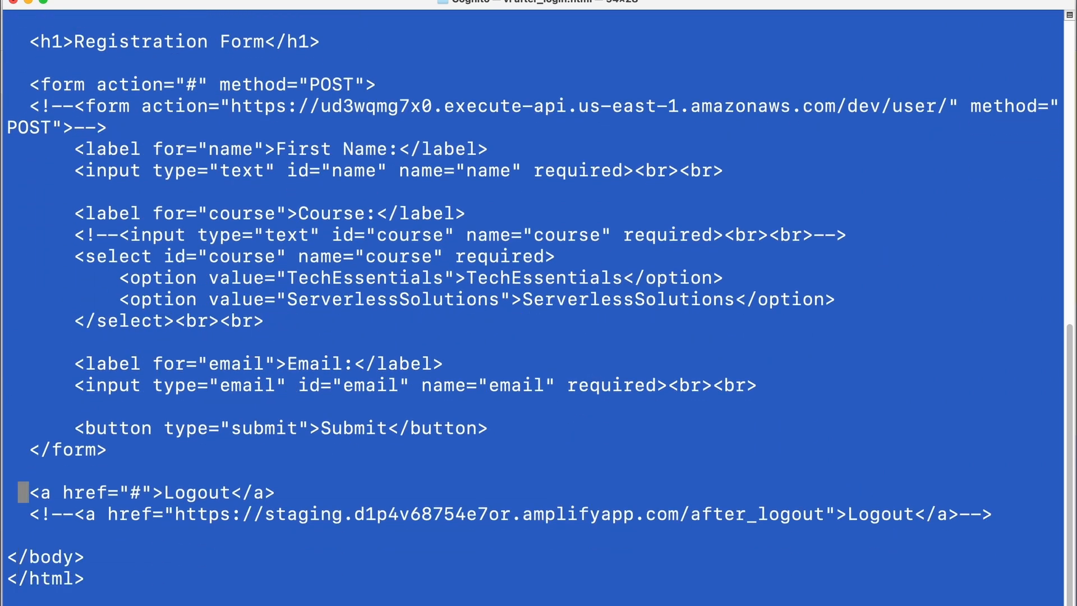
{"action": "key", "text": "Right"}
{"action": "key", "text": "Right"}
{"action": "key", "text": "i"}
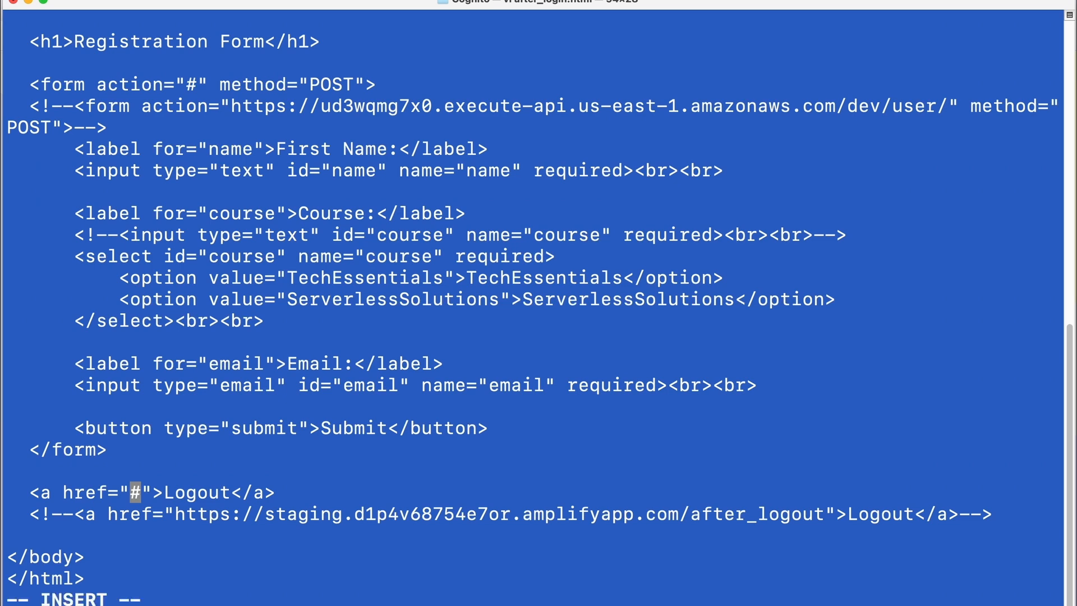
{"action": "right_click", "coordinate": [214, 480]}
{"action": "left_click", "coordinate": [233, 504]}
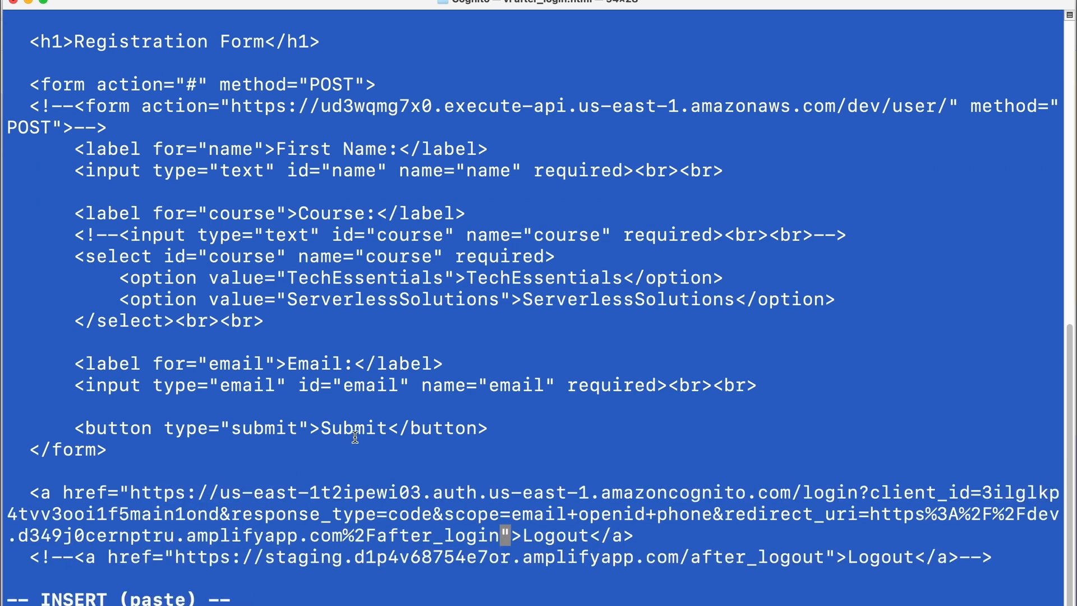
Change the path before ?client_id in the Logout link's address from login to logout
{"action": "key", "text": "Escape"}
{"action": "key", "text": "Left"}
{"action": "key", "text": "Left"}
{"action": "key", "text": "Left"}
{"action": "key", "text": "Left"}
{"action": "key", "text": "Left"}
{"action": "key", "text": "Left"}
{"action": "key", "text": "Left"}
{"action": "key", "text": "Left"}
{"action": "key", "text": "Left"}
{"action": "key", "text": "Left"}
{"action": "key", "text": "Left"}
{"action": "key", "text": "Left"}
{"action": "key", "text": "Left"}
{"action": "key", "text": "Left"}
{"action": "key", "text": "Left"}
{"action": "key", "text": "Left"}
{"action": "key", "text": "Left"}
{"action": "key", "text": "Left"}
{"action": "key", "text": "Left"}
{"action": "key", "text": "Left"}
{"action": "key", "text": "Left"}
{"action": "key", "text": "Left"}
{"action": "key", "text": "Left"}
{"action": "key", "text": "Left"}
{"action": "key", "text": "Left"}
{"action": "key", "text": "Left"}
{"action": "key", "text": "Left"}
{"action": "key", "text": "Left"}
{"action": "key", "text": "Left"}
{"action": "key", "text": "Left"}
{"action": "key", "text": "Left"}
{"action": "key", "text": "Left"}
Delete response_type=code&scope=email+openid+phone& from the Logout link's address
{"action": "key", "text": "Left"}
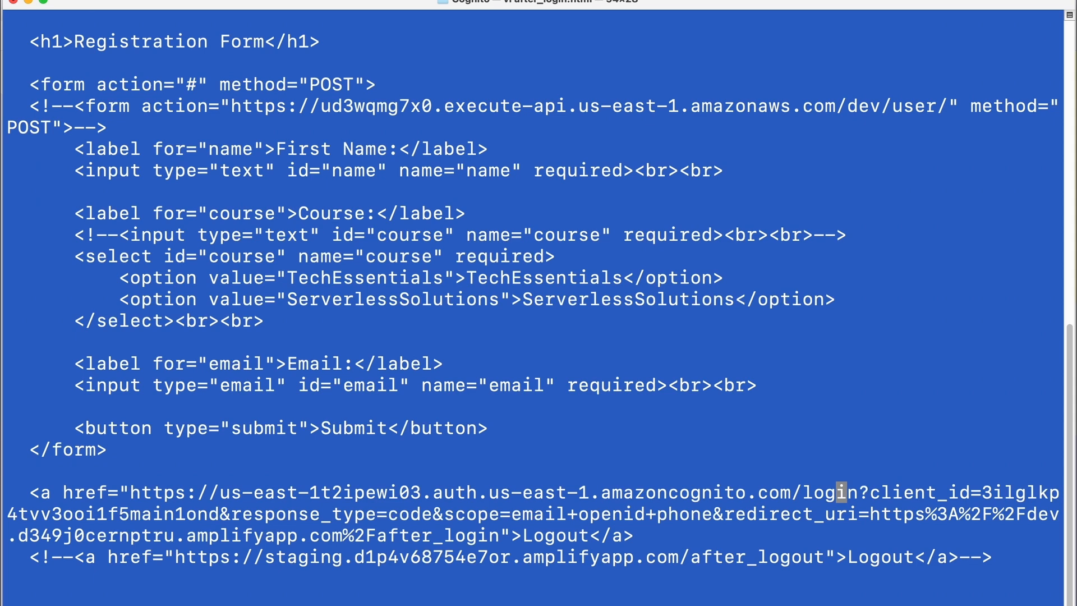
{"action": "type", "text": "iout"}
{"action": "key", "text": "Delete"}
{"action": "key", "text": "Delete"}
{"action": "key", "text": "Right"}
{"action": "key", "text": "Right"}
{"action": "key", "text": "Right"}
{"action": "key", "text": "Right"}
{"action": "key", "text": "Right"}
{"action": "key", "text": "Right"}
{"action": "key", "text": "Right"}
{"action": "key", "text": "Right"}
{"action": "key", "text": "Right"}
{"action": "key", "text": "Right"}
{"action": "key", "text": "Right"}
{"action": "key", "text": "Right"}
{"action": "key", "text": "Right"}
{"action": "key", "text": "Right"}
{"action": "key", "text": "Right"}
{"action": "key", "text": "Right"}
{"action": "key", "text": "Right"}
{"action": "key", "text": "Right"}
{"action": "key", "text": "Right"}
{"action": "key", "text": "Right"}
{"action": "key", "text": "Right"}
{"action": "key", "text": "Right"}
{"action": "key", "text": "Right"}
{"action": "key", "text": "Right"}
{"action": "key", "text": "Right"}
{"action": "key", "text": "Right"}
{"action": "key", "text": "Right"}
{"action": "key", "text": "Right"}
{"action": "key", "text": "Right"}
{"action": "key", "text": "Right"}
{"action": "key", "text": "Right"}
{"action": "key", "text": "Right"}
{"action": "key", "text": "Right"}
{"action": "key", "text": "Right"}
{"action": "key", "text": "Left"}
{"action": "key", "text": "Left"}
{"action": "key", "text": "Left"}
{"action": "key", "text": "Left"}
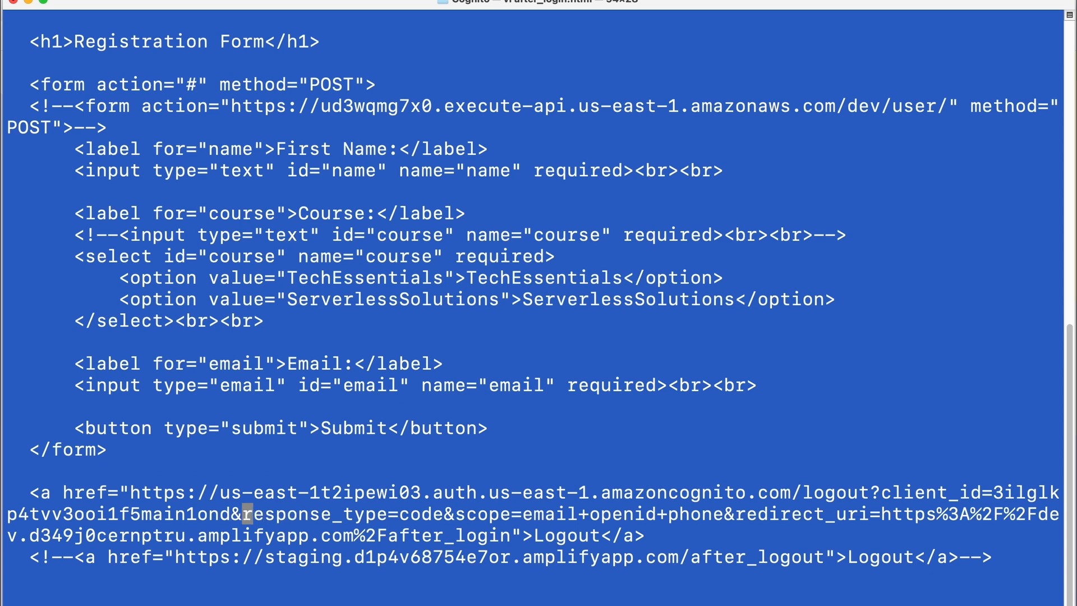
{"action": "left_click_drag", "start_coordinate": [245, 513], "coordinate": [728, 523]}
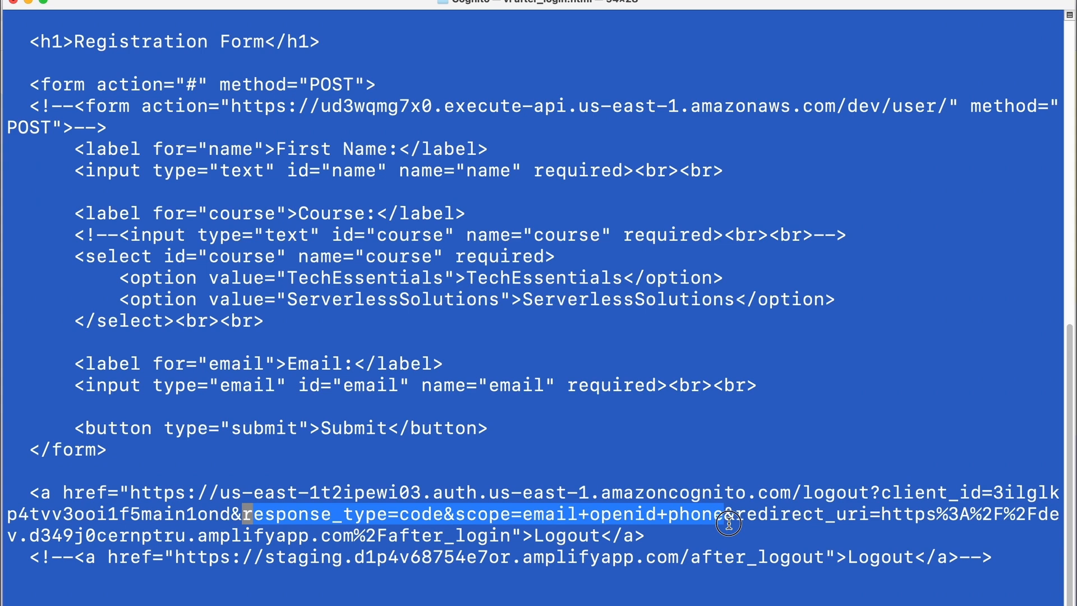
{"action": "left_click", "coordinate": [514, 512]}
{"action": "key", "text": "x"}
{"action": "key", "text": "x"}
{"action": "key", "text": "x"}
{"action": "key", "text": "x"}
{"action": "key", "text": "x"}
{"action": "key", "text": "x"}
{"action": "key", "text": "x"}
{"action": "key", "text": "x"}
{"action": "key", "text": "x"}
{"action": "key", "text": "x"}
{"action": "key", "text": "x"}
{"action": "key", "text": "x"}
{"action": "key", "text": "x"}
{"action": "key", "text": "x"}
{"action": "key", "text": "x"}
{"action": "key", "text": "x"}
{"action": "key", "text": "x"}
{"action": "key", "text": "x"}
{"action": "key", "text": "x"}
{"action": "key", "text": "x"}
{"action": "key", "text": "x"}
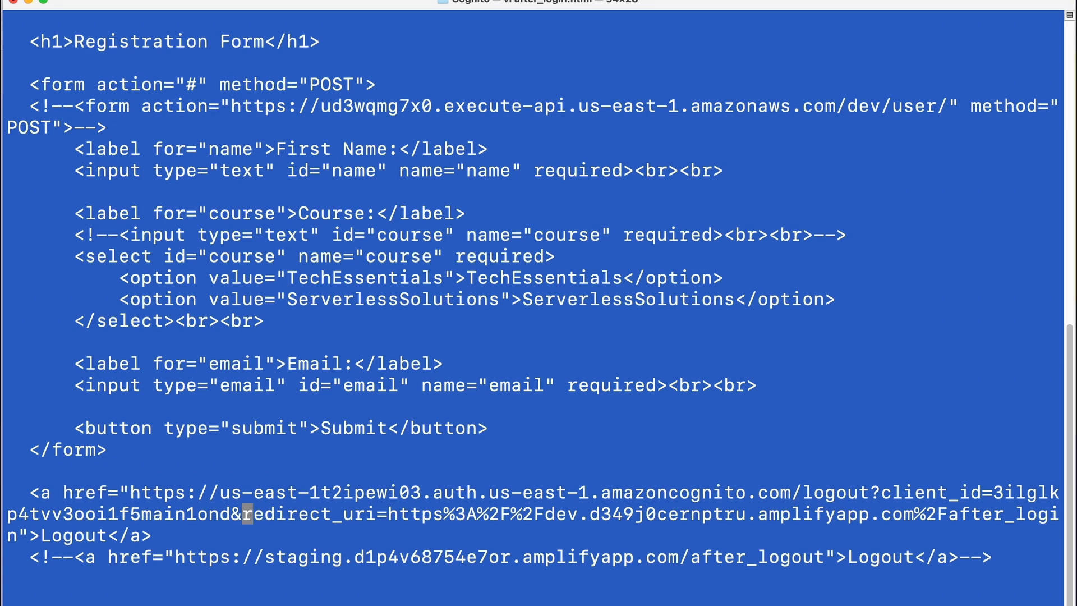
Rename the redirect_uri parameter in the Logout link's address to logout_uri
{"action": "type", "text": "in1ond&logout"}
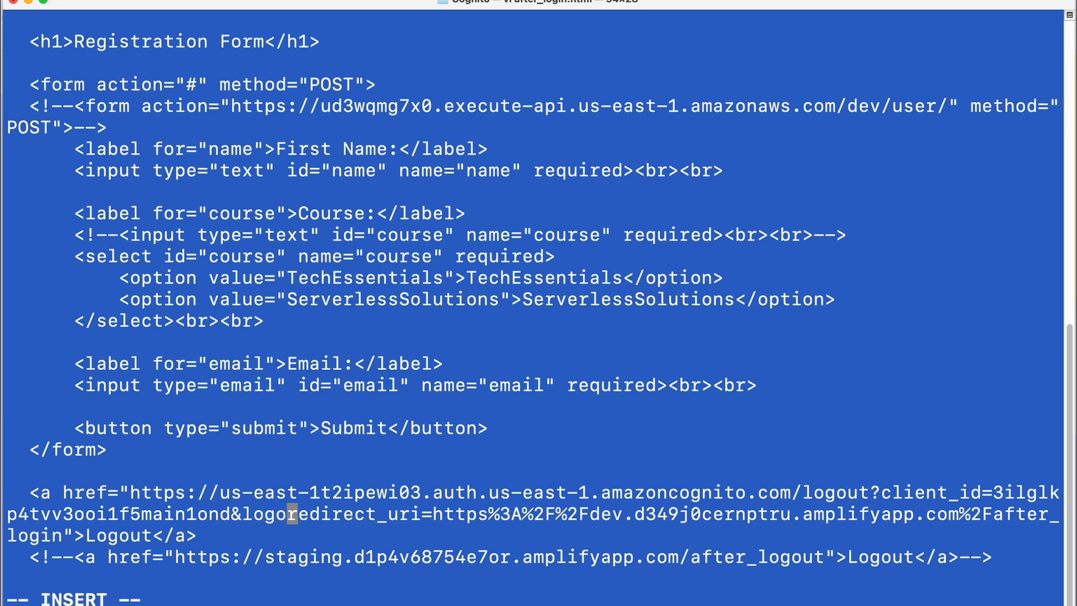
{"action": "key", "text": "Escape"}
{"action": "key", "text": "Right"}
{"action": "key", "text": "x"}
{"action": "key", "text": "x"}
{"action": "key", "text": "x"}
{"action": "key", "text": "x"}
{"action": "key", "text": "x"}
{"action": "key", "text": "x"}
{"action": "key", "text": "x"}
{"action": "key", "text": "x"}
Change after_login at the end of the Logout link's address to after_logout, then save the file and quit vi
{"action": "key", "text": "Right"}
{"action": "key", "text": "Right"}
{"action": "key", "text": "Right"}
{"action": "key", "text": "Right"}
{"action": "key", "text": "Right"}
{"action": "key", "text": "Right"}
{"action": "key", "text": "Right"}
{"action": "key", "text": "Right"}
{"action": "key", "text": "Right"}
{"action": "key", "text": "Right"}
{"action": "key", "text": "Right"}
{"action": "key", "text": "Right"}
{"action": "key", "text": "Right"}
{"action": "key", "text": "Right"}
{"action": "key", "text": "Right"}
{"action": "key", "text": "Right"}
{"action": "key", "text": "Right"}
{"action": "key", "text": "Right"}
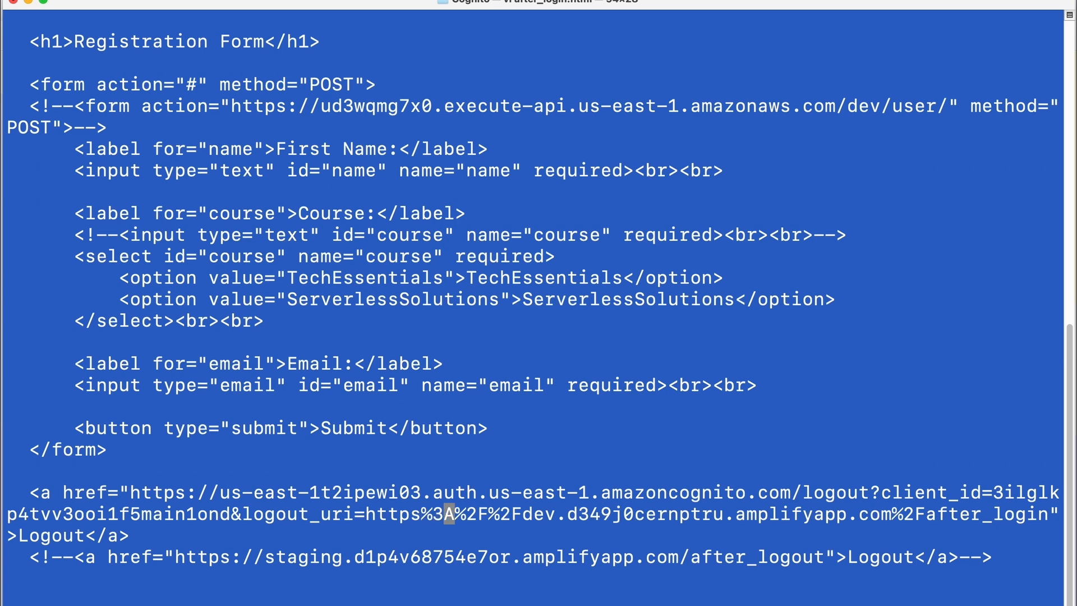
{"action": "key", "text": "Right"}
{"action": "key", "text": "Right"}
{"action": "key", "text": "Right"}
{"action": "key", "text": "Right"}
{"action": "key", "text": "Right"}
{"action": "key", "text": "Right"}
{"action": "key", "text": "Right"}
{"action": "key", "text": "Right"}
{"action": "key", "text": "Right"}
{"action": "key", "text": "Right"}
{"action": "key", "text": "Right"}
{"action": "key", "text": "Right"}
{"action": "key", "text": "Right"}
{"action": "key", "text": "Right"}
{"action": "key", "text": "Right"}
{"action": "key", "text": "Right"}
{"action": "key", "text": "Right"}
{"action": "key", "text": "Right"}
{"action": "key", "text": "Right"}
{"action": "key", "text": "Right"}
{"action": "key", "text": "Right"}
{"action": "key", "text": "Right"}
{"action": "key", "text": "Right"}
{"action": "key", "text": "Right"}
{"action": "key", "text": "Right"}
{"action": "key", "text": "Right"}
{"action": "key", "text": "Right"}
{"action": "key", "text": "Right"}
{"action": "key", "text": "Right"}
{"action": "key", "text": "Right"}
{"action": "key", "text": "Right"}
{"action": "key", "text": "Right"}
{"action": "key", "text": "Right"}
{"action": "key", "text": "Right"}
{"action": "key", "text": "Right"}
{"action": "key", "text": "Right"}
{"action": "key", "text": "Right"}
{"action": "key", "text": "Right"}
{"action": "key", "text": "Right"}
{"action": "key", "text": "Right"}
{"action": "type", "text": "iout"}
{"action": "key", "text": "Escape"}
{"action": "key", "text": "Right"}
{"action": "key", "text": "x"}
{"action": "key", "text": "x"}
{"action": "type", "text": ":wq"}
{"action": "key", "text": "Return"}
List the folder's files and zip after_logout.html, after_login.html and index.html into index.zip again
{"action": "key", "text": "Return"}
{"action": "type", "text": "ls"}
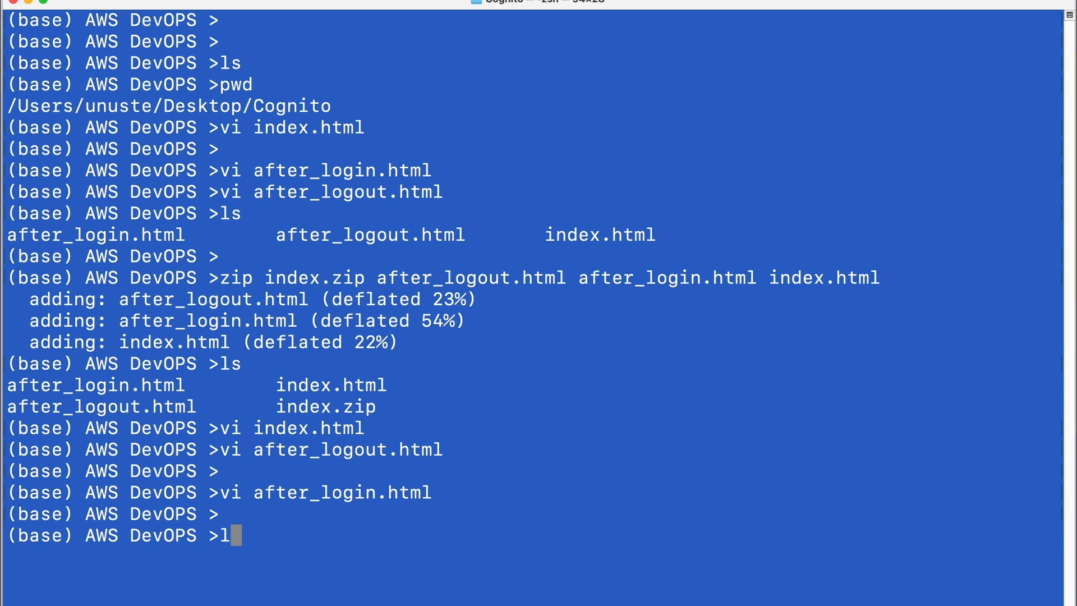
{"action": "key", "text": "Return"}
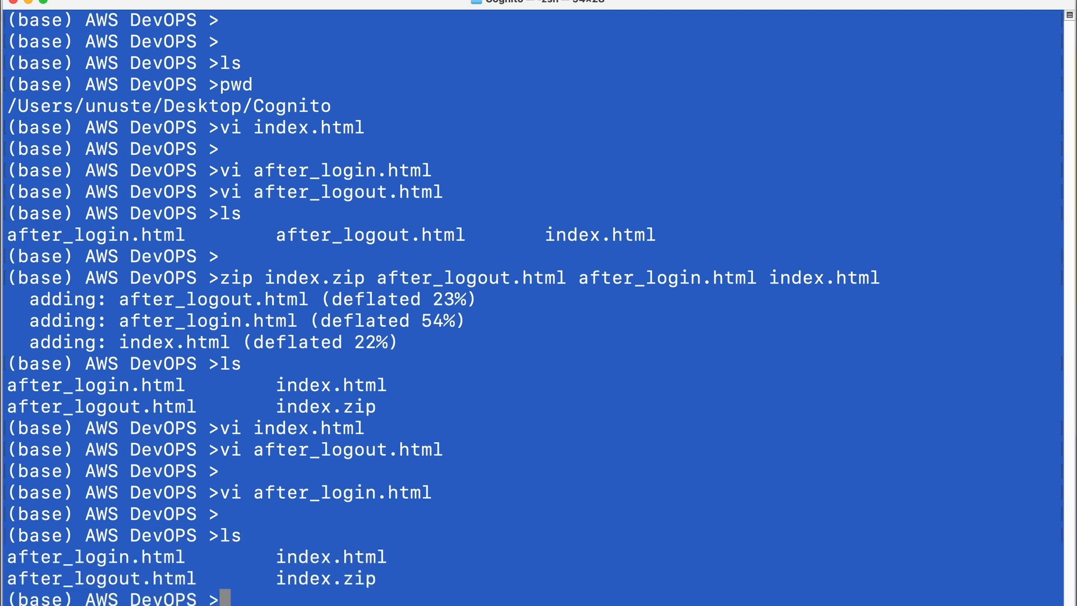
{"action": "key", "text": "Up"}
{"action": "key", "text": "Up"}
{"action": "key", "text": "Up"}
{"action": "key", "text": "Up"}
{"action": "key", "text": "Up"}
{"action": "key", "text": "Up"}
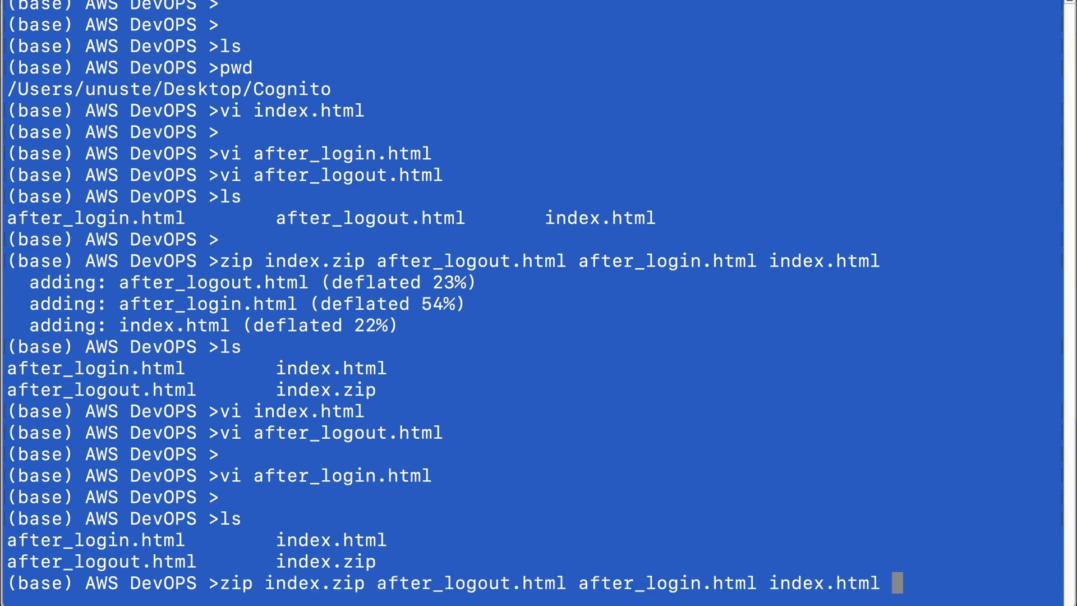
{"action": "key", "text": "Return"}
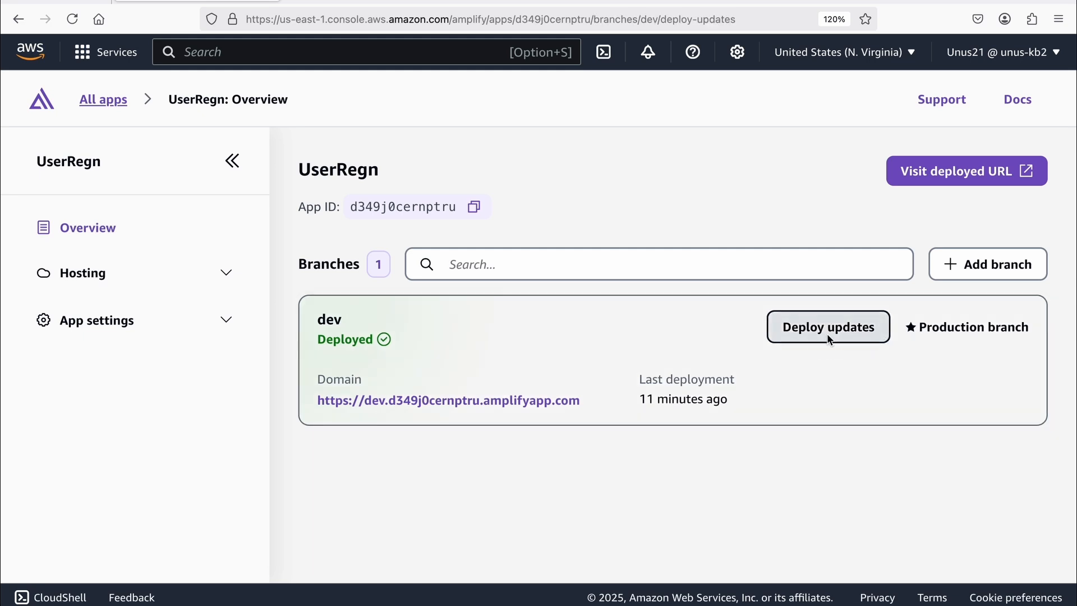
In the Amplify console in the browser, deploy index.zip from the Cognito folder as an update to UserRegn's dev branch
{"action": "left_click", "coordinate": [827, 335]}
{"action": "left_click", "coordinate": [689, 374]}
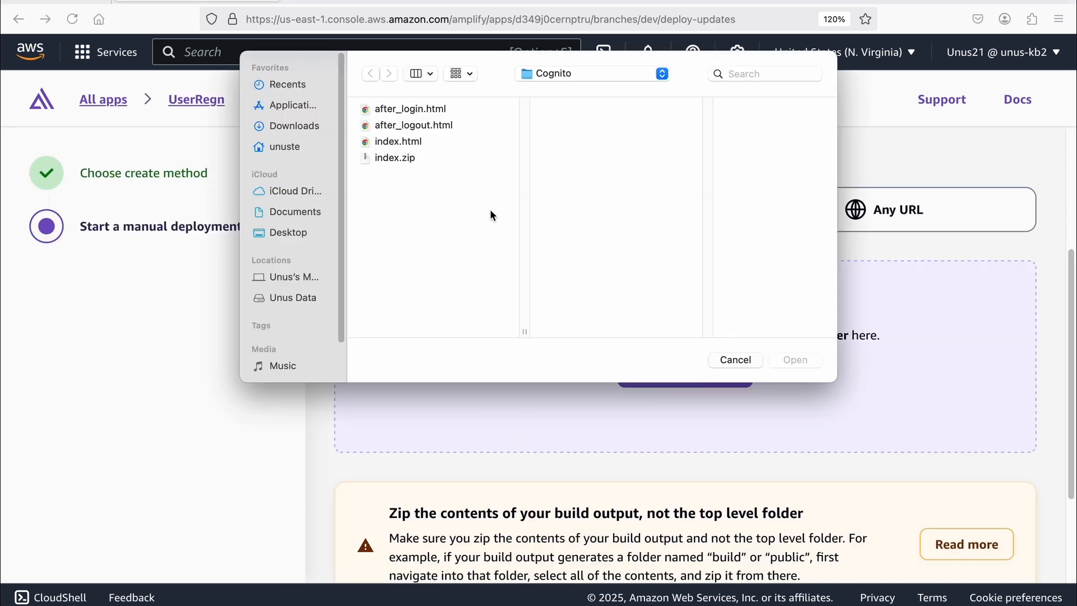
{"action": "left_click", "coordinate": [397, 159]}
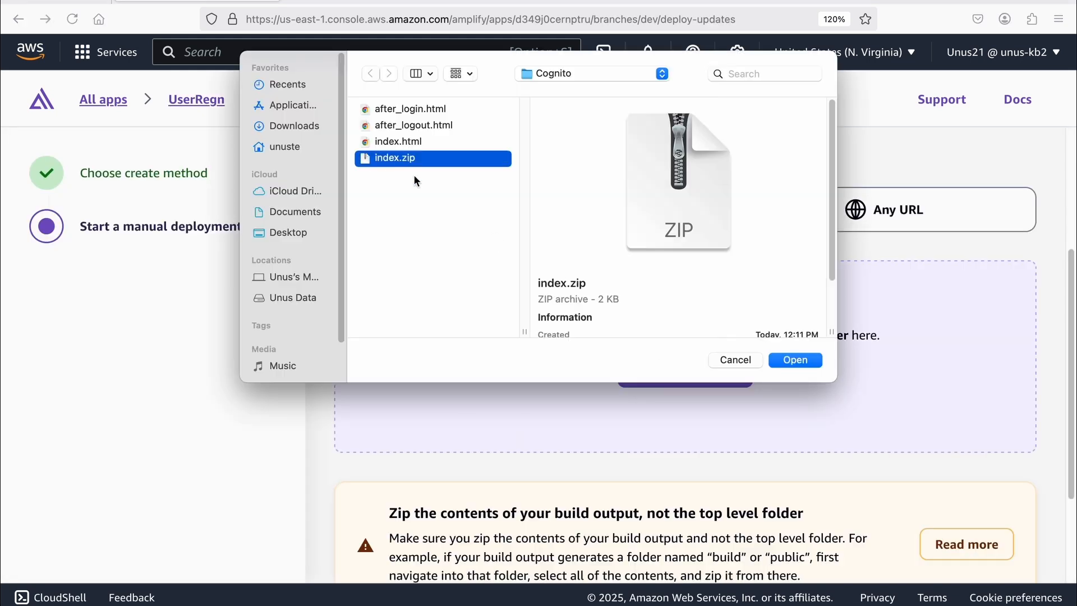
{"action": "left_click", "coordinate": [799, 361]}
{"action": "scroll", "coordinate": [976, 556], "scroll_direction": "down", "scroll_amount": 1}
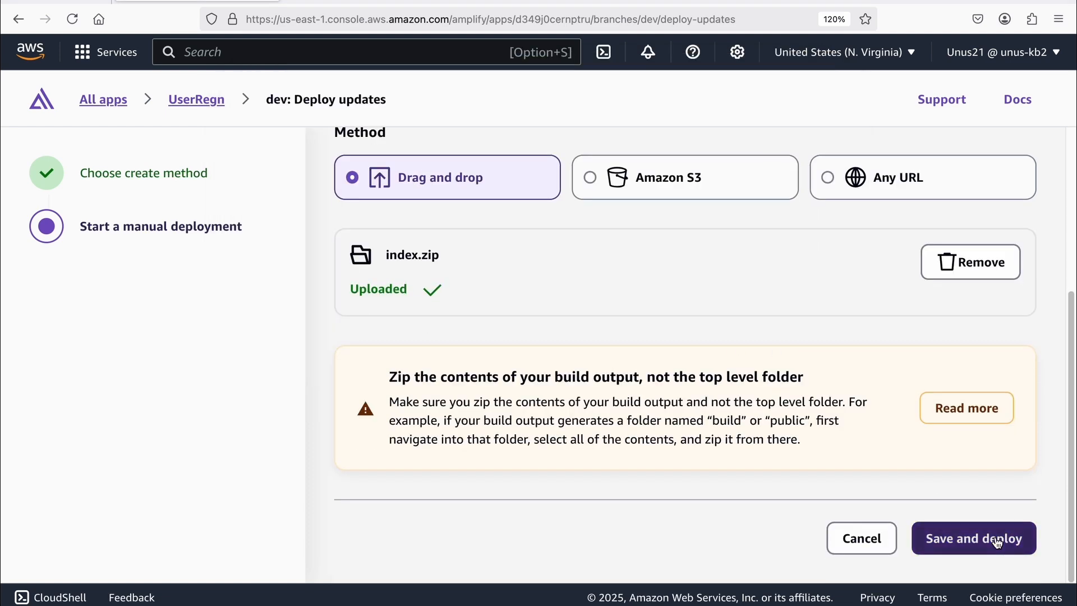
{"action": "left_click", "coordinate": [973, 536]}
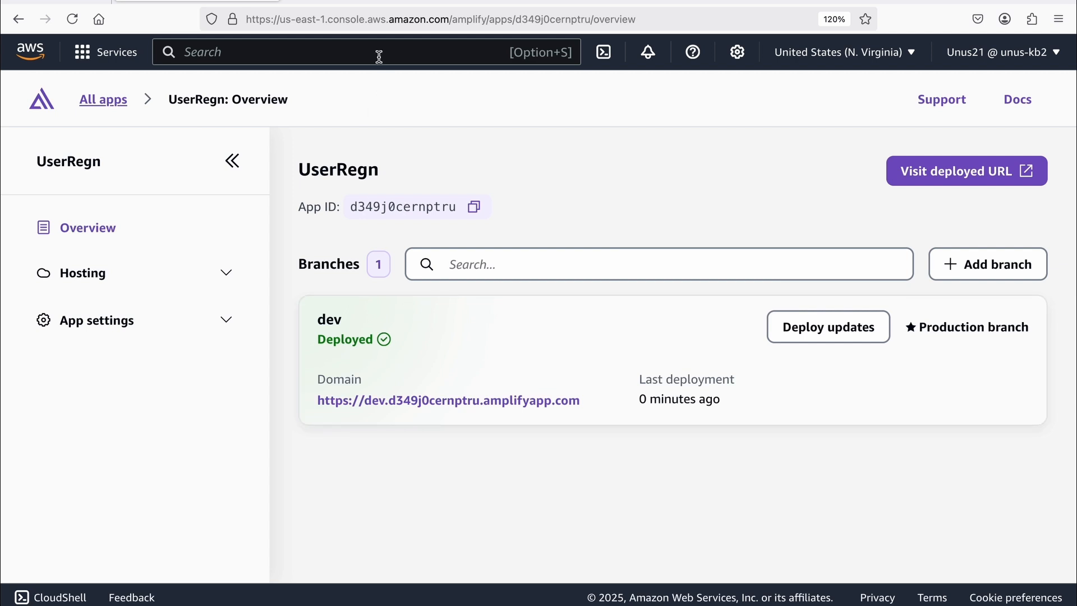
Visit the deployed UserRegn site, follow its Register or Login link and open the form for creating a new account
{"action": "left_click", "coordinate": [963, 171]}
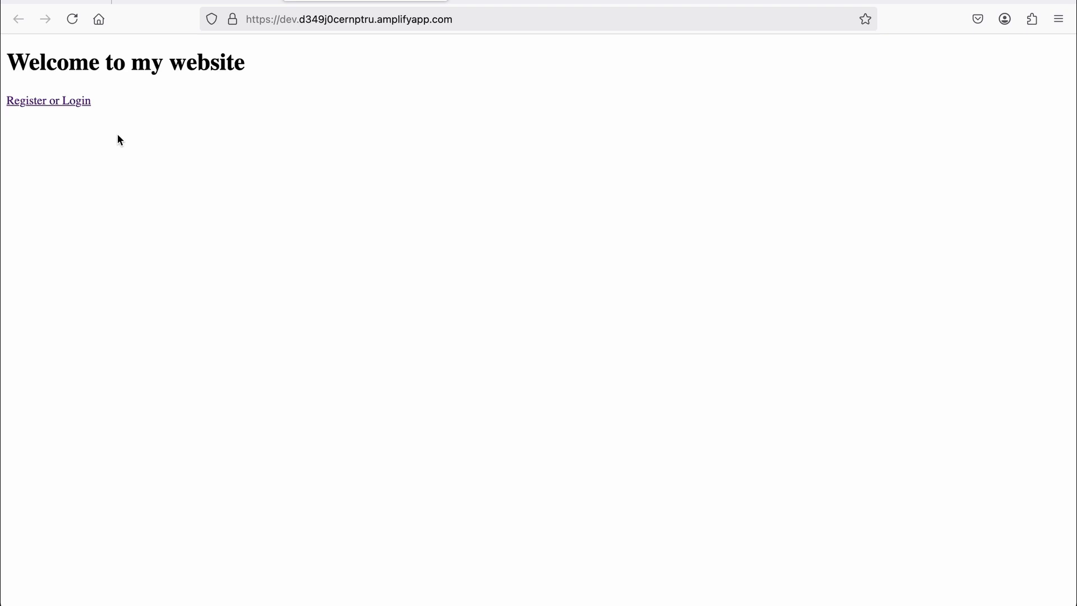
{"action": "left_click", "coordinate": [71, 110]}
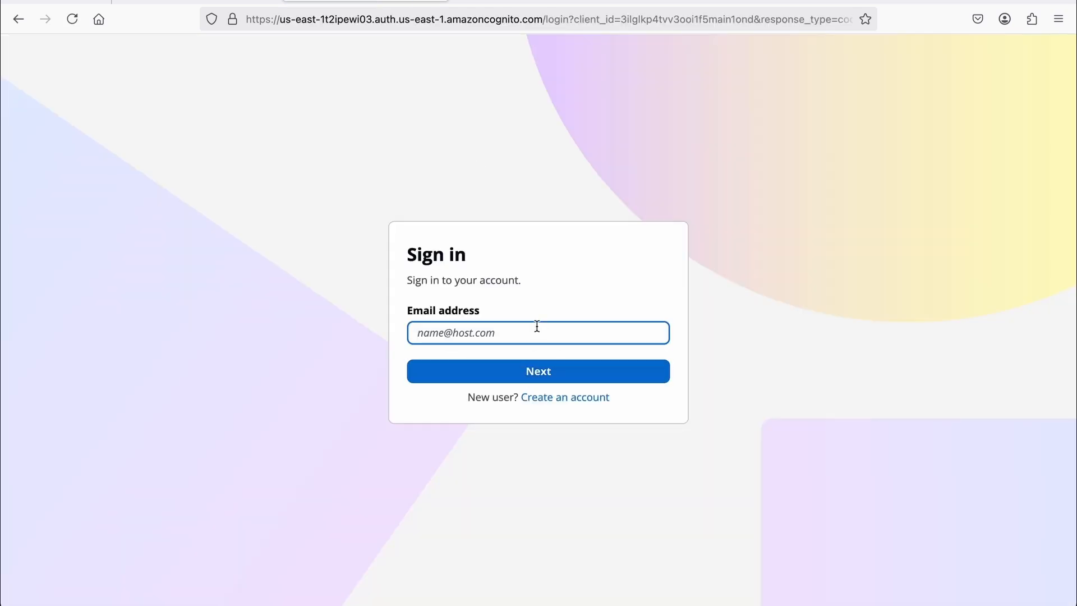
{"action": "left_click", "coordinate": [585, 408]}
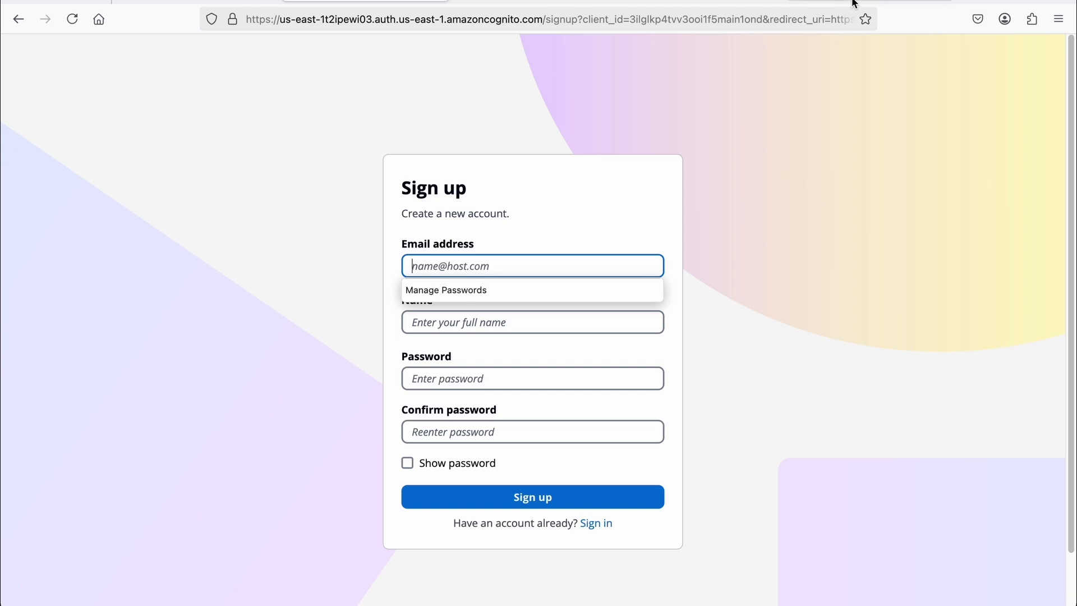
Paste the copied e-mail address into the sign-up form's Email address field
{"action": "right_click", "coordinate": [467, 272]}
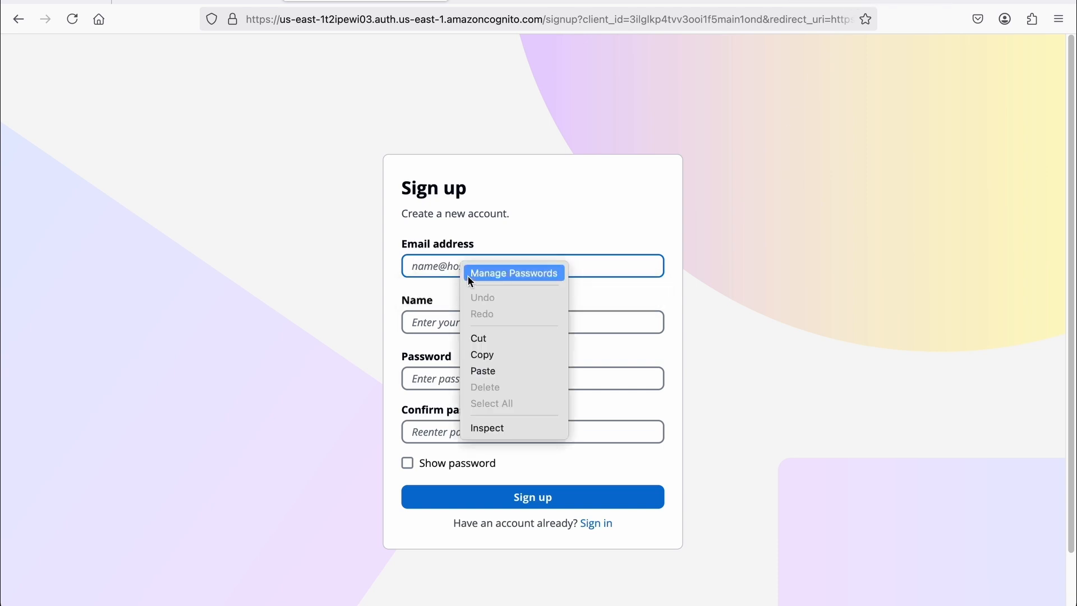
{"action": "left_click", "coordinate": [486, 366]}
{"action": "left_click", "coordinate": [704, 298]}
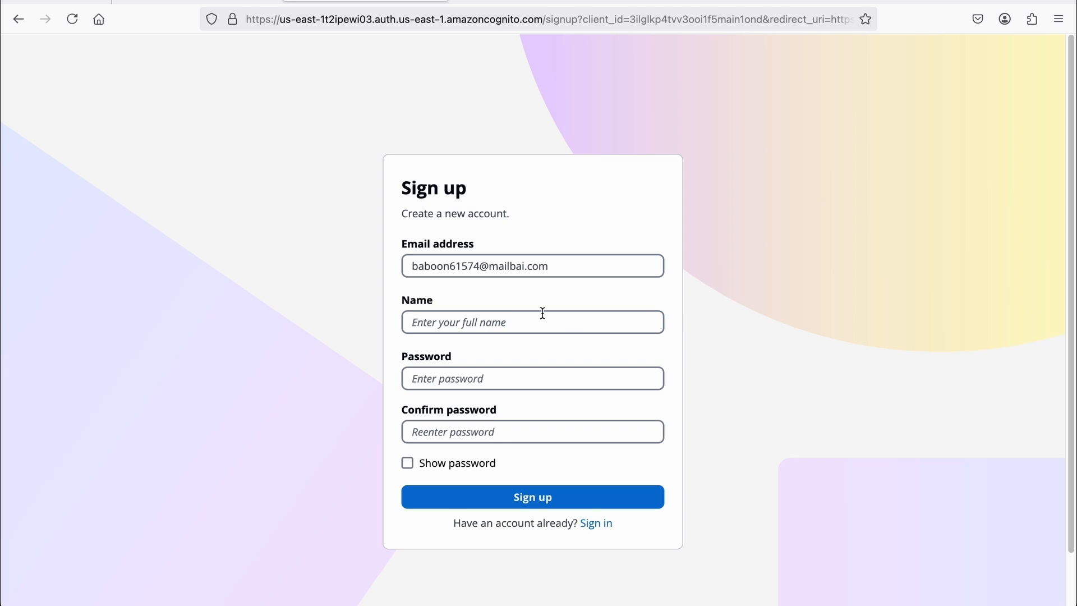
Fill in the sign-up form's Name field with the account holder's name and enter the account password in both password fields
{"action": "left_click", "coordinate": [438, 325]}
{"action": "type", "text": "Unus"}
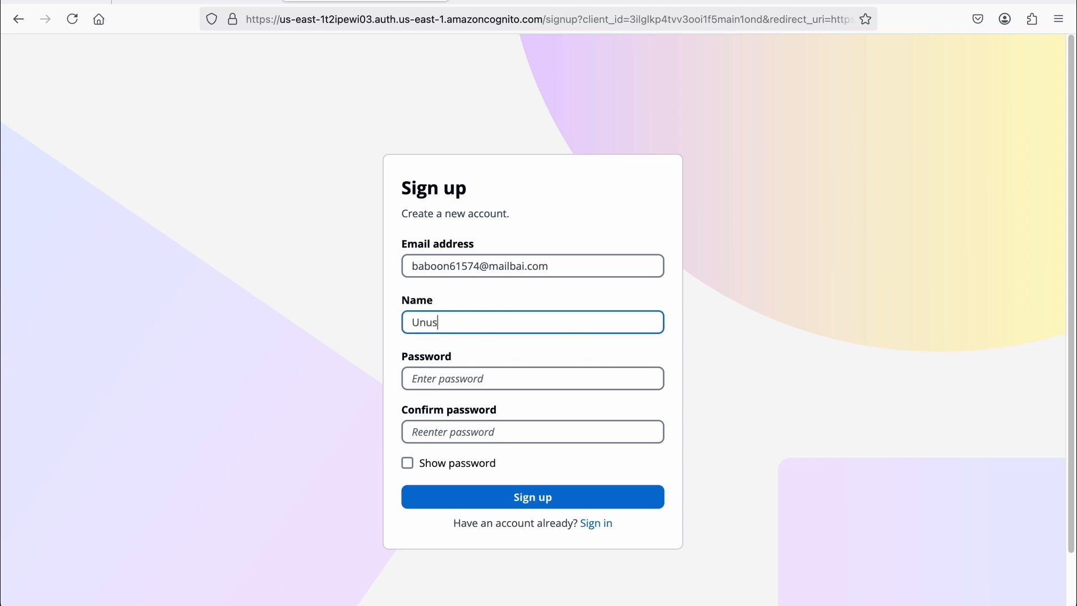
{"action": "left_click", "coordinate": [454, 379]}
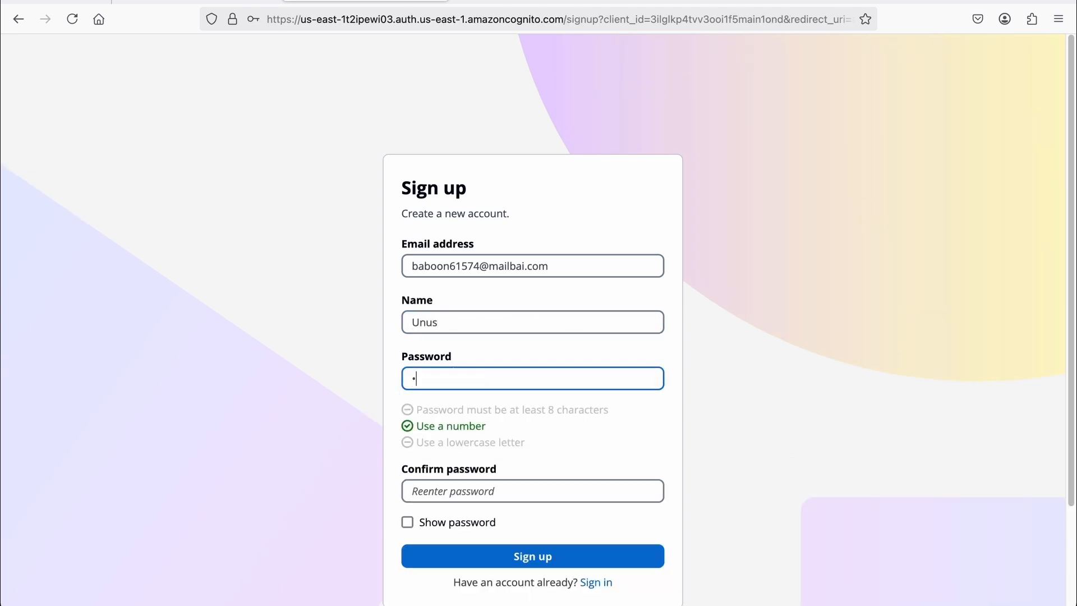
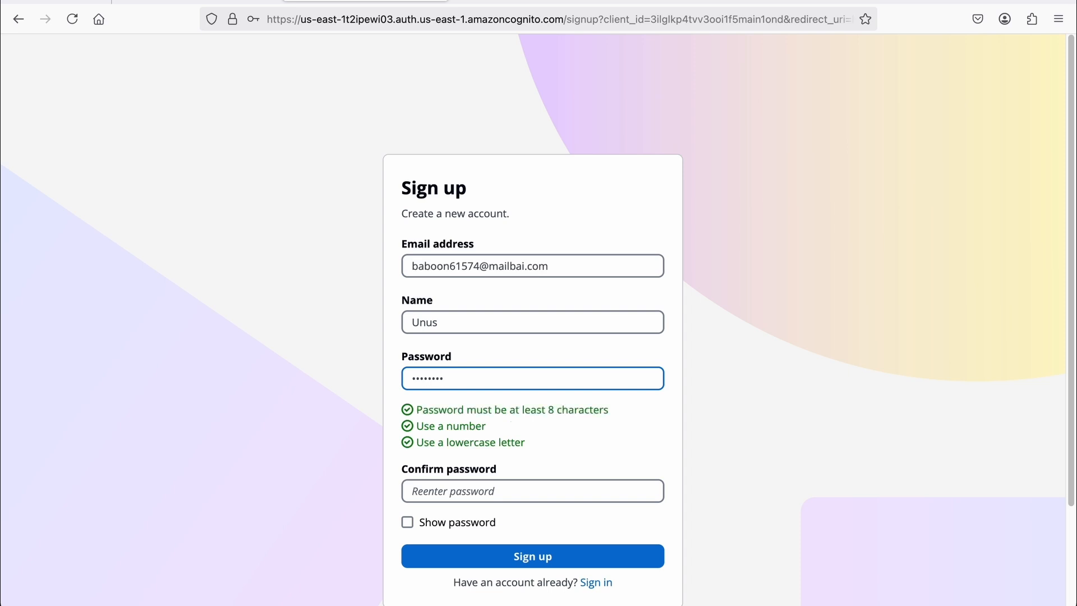
{"action": "left_click", "coordinate": [462, 492]}
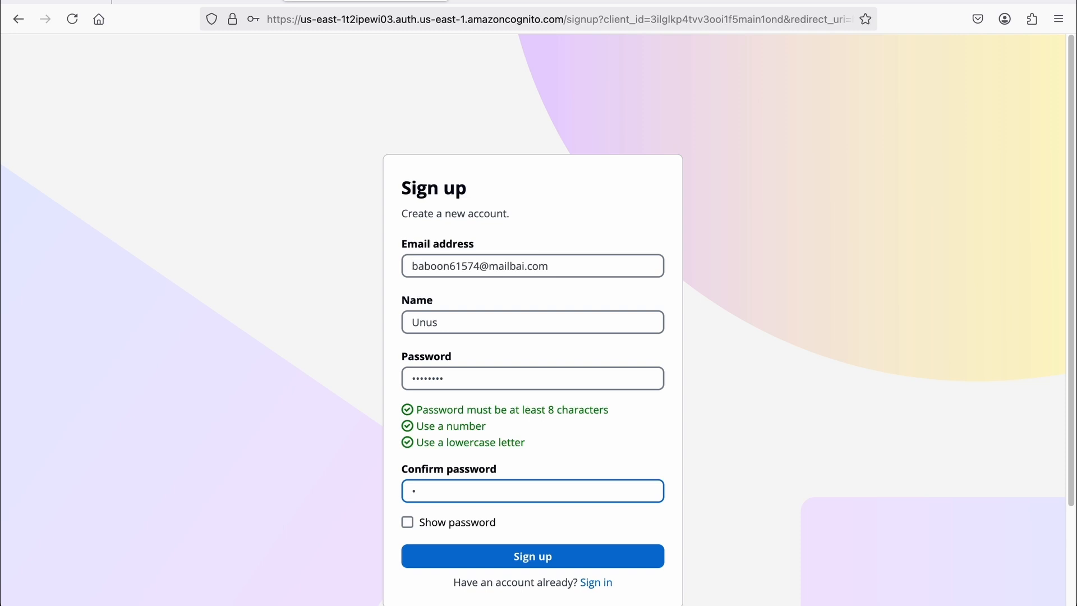
Submit the sign-up form and decline the browser's offer to save the password
{"action": "scroll", "coordinate": [707, 443], "scroll_direction": "down", "scroll_amount": 2}
{"action": "left_click", "coordinate": [516, 480]}
{"action": "left_click", "coordinate": [513, 477]}
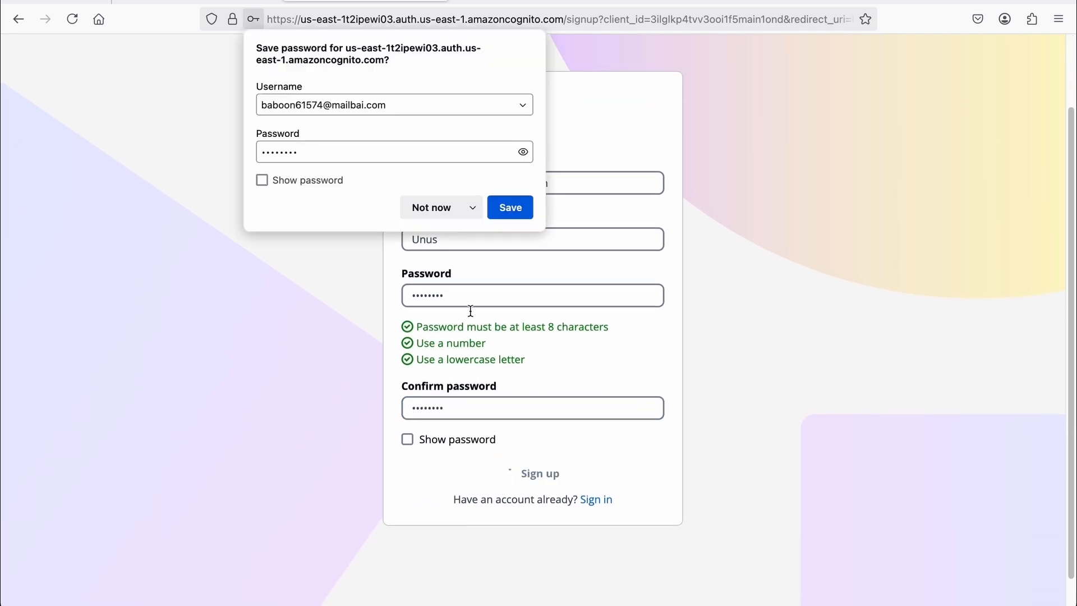
{"action": "left_click", "coordinate": [455, 217]}
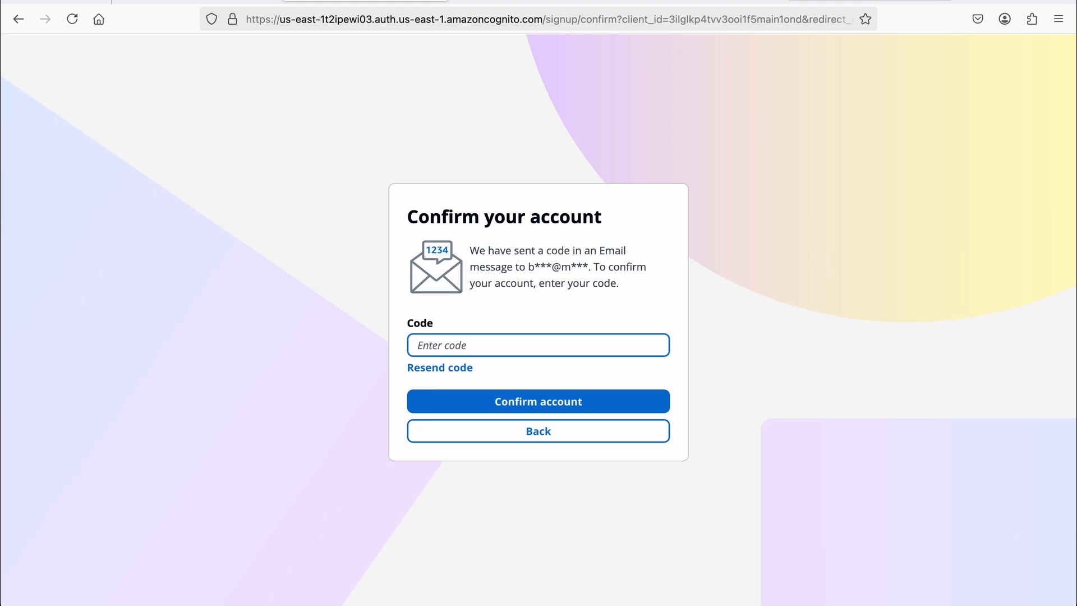
Look up the verification code in the TempMail inbox, enter it in the Code field and confirm the new account
{"action": "left_click", "coordinate": [805, 2]}
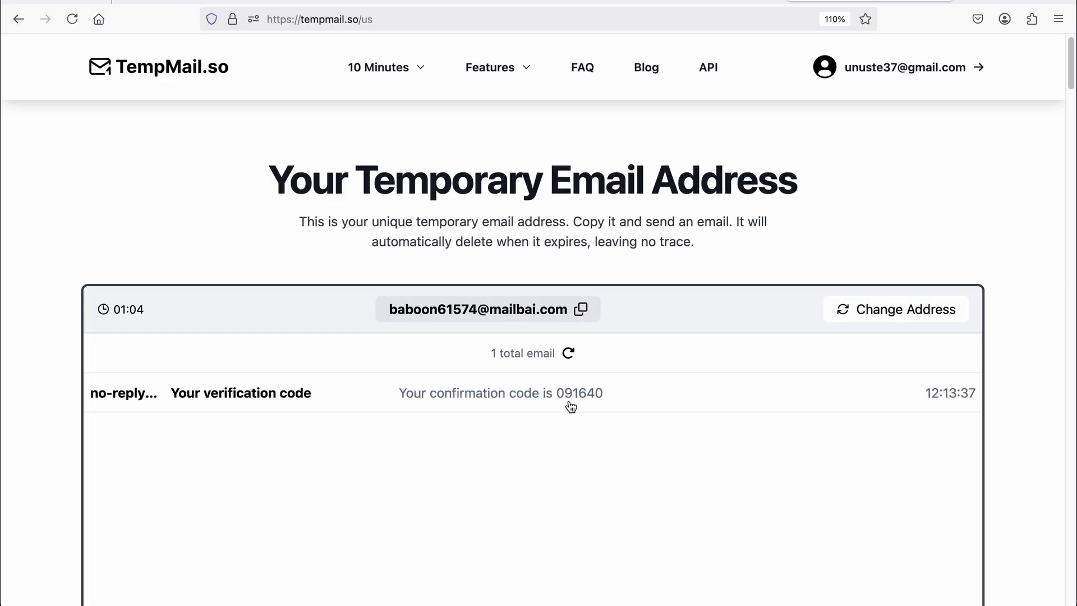
{"action": "left_click", "coordinate": [365, 1]}
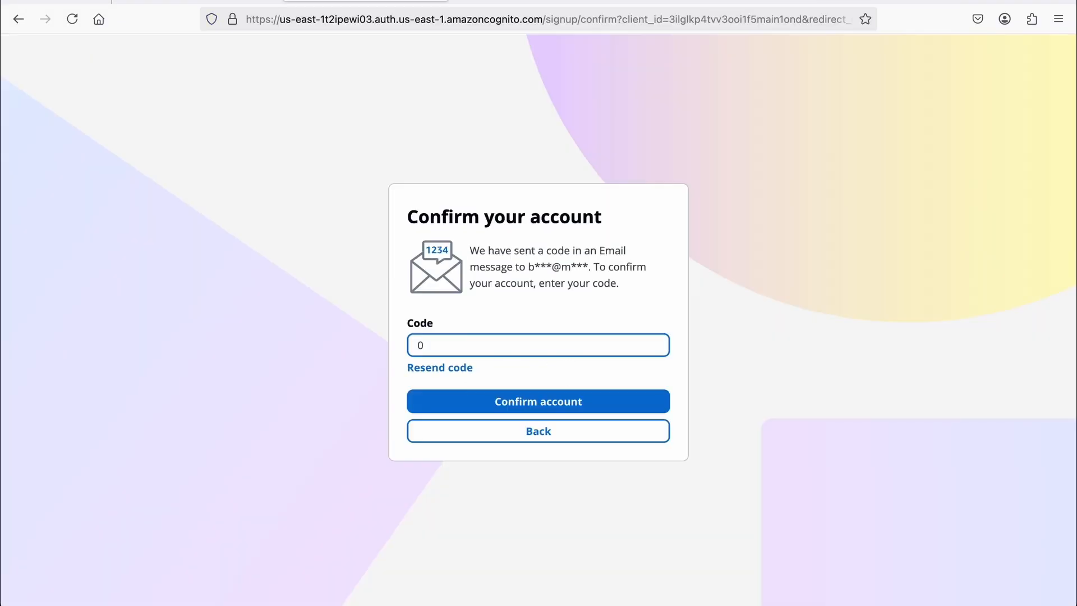
{"action": "left_click", "coordinate": [531, 409]}
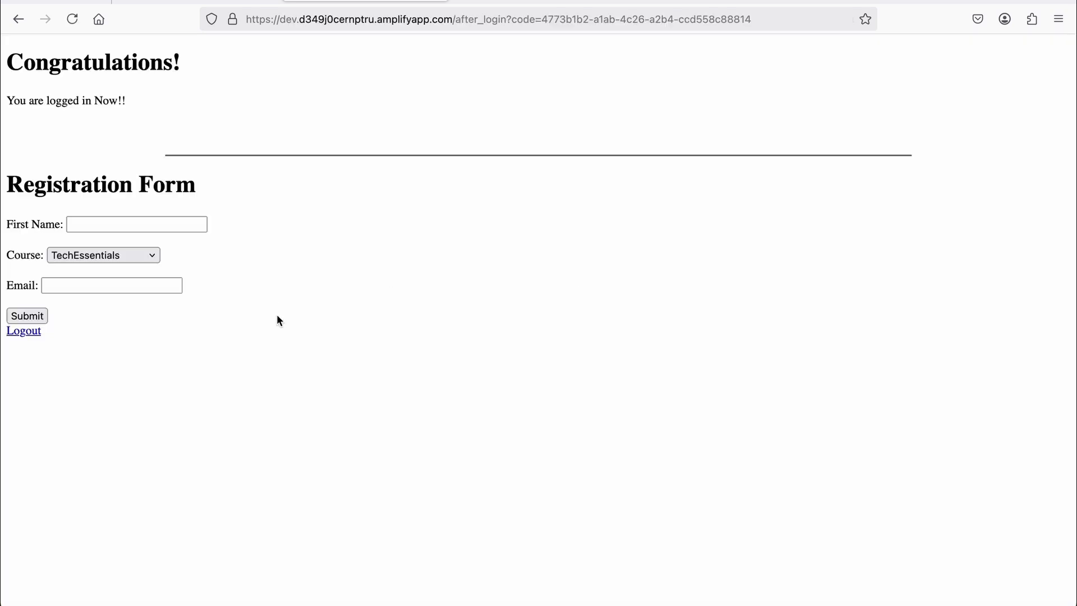
Check the login message and the Registration Form on the after_login page, and log out of the site
{"action": "left_click_drag", "start_coordinate": [24, 115], "coordinate": [128, 106]}
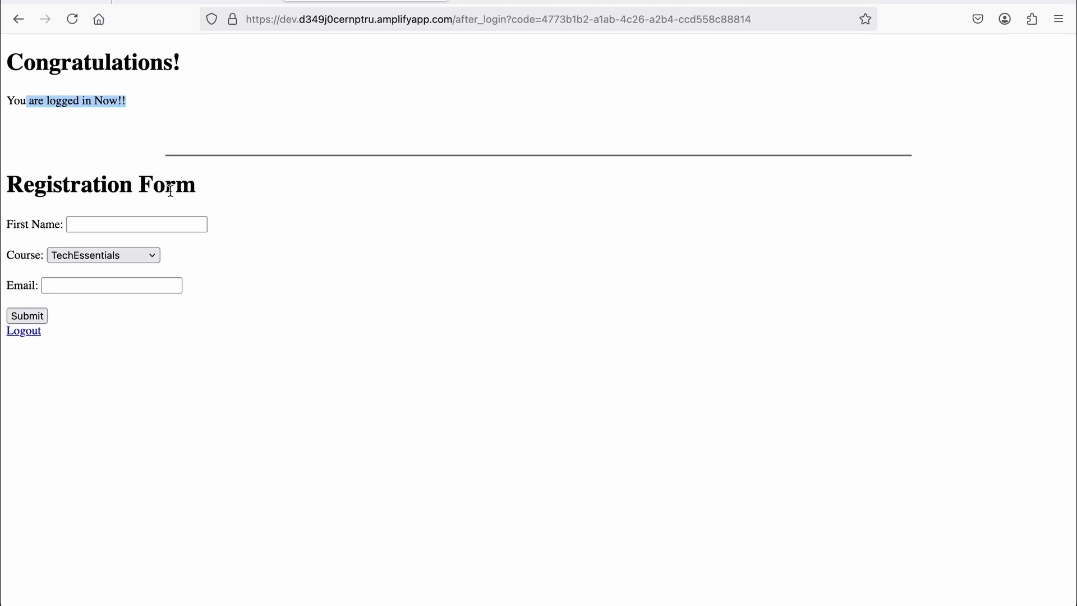
{"action": "left_click", "coordinate": [89, 227]}
{"action": "left_click", "coordinate": [264, 215]}
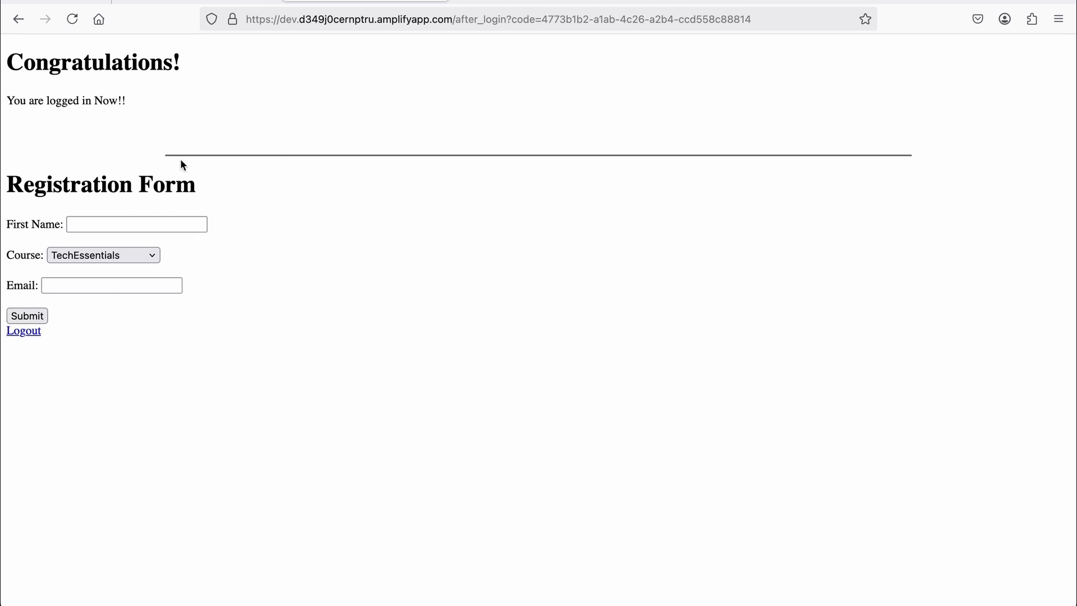
{"action": "left_click", "coordinate": [25, 332]}
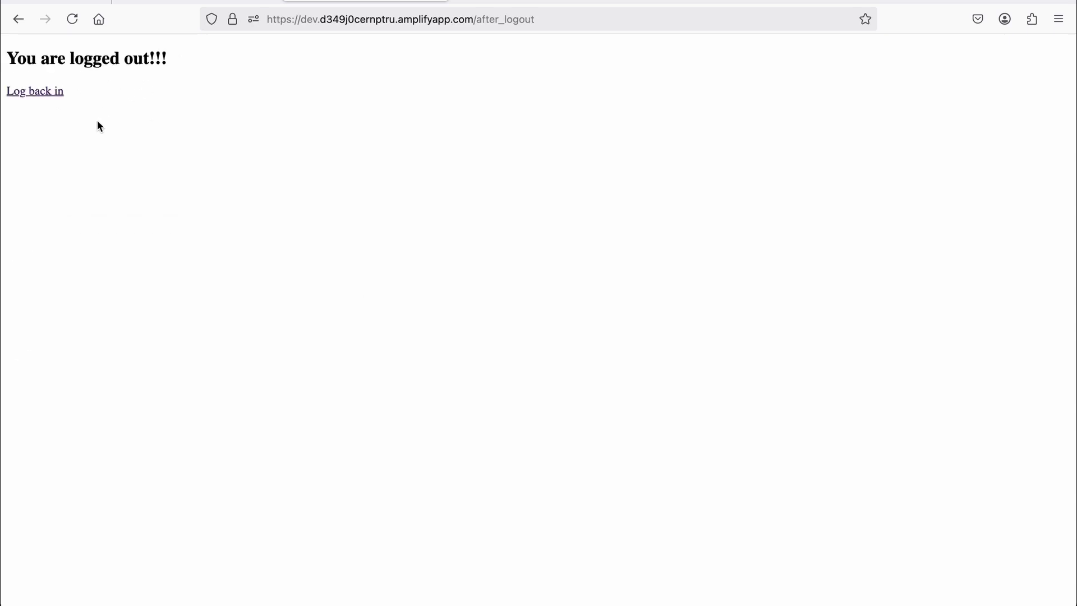
Log back in from the logged-out page with the copied e-mail address and the account password
{"action": "left_click", "coordinate": [43, 98]}
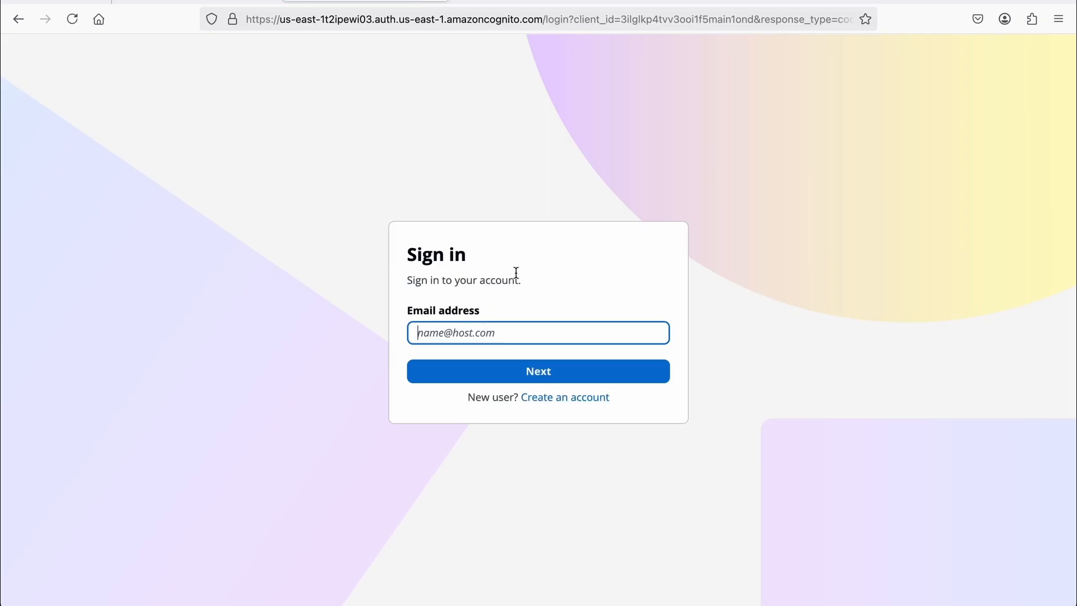
{"action": "right_click", "coordinate": [470, 330]}
{"action": "left_click", "coordinate": [492, 439]}
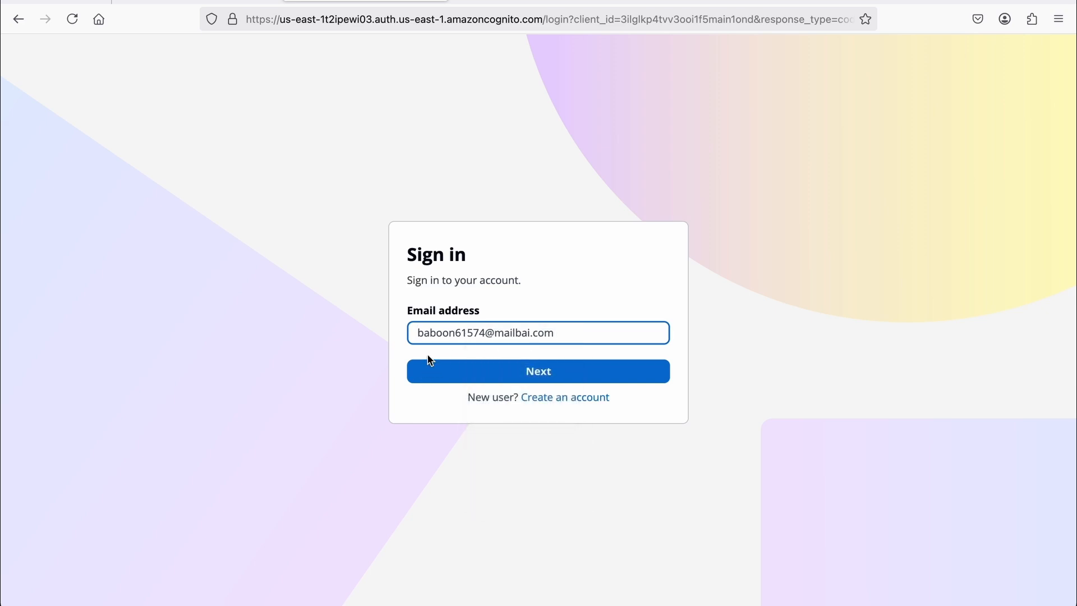
{"action": "left_click", "coordinate": [570, 375]}
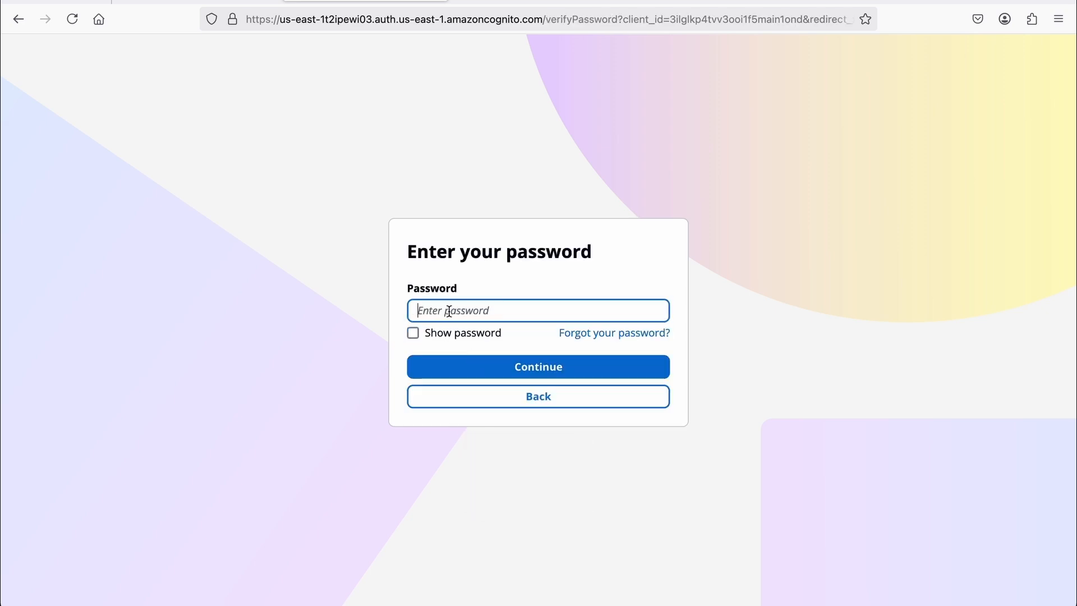
{"action": "type", "text": "••••••••"}
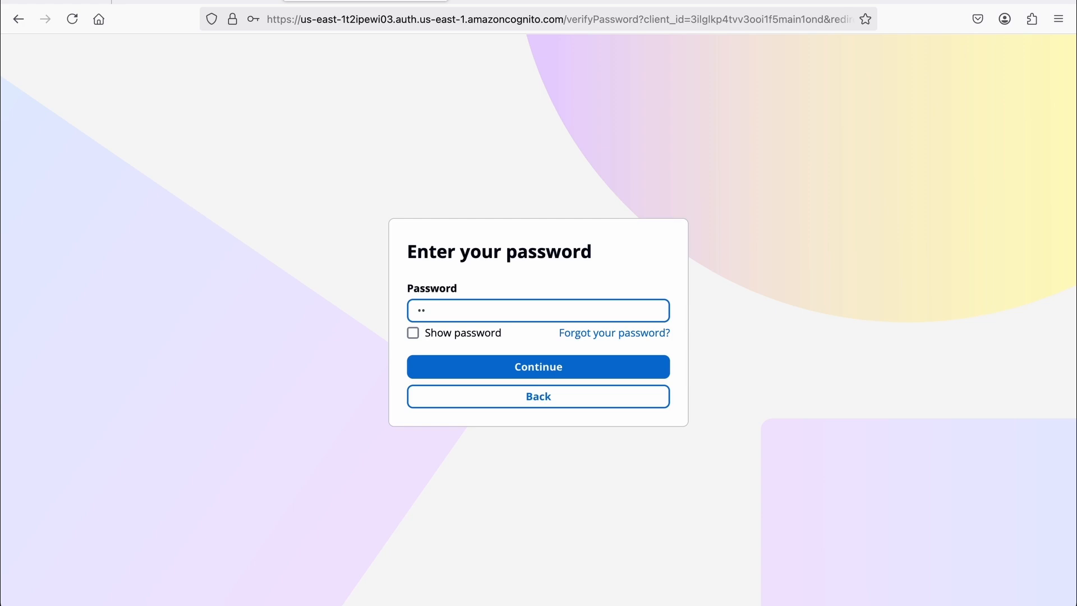
{"action": "left_click", "coordinate": [529, 372]}
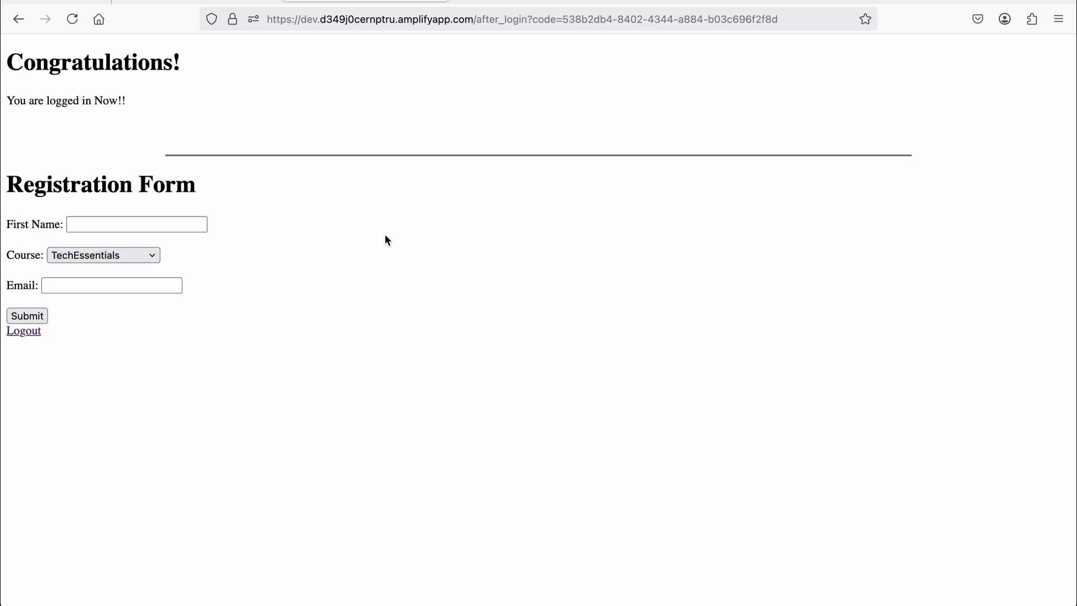